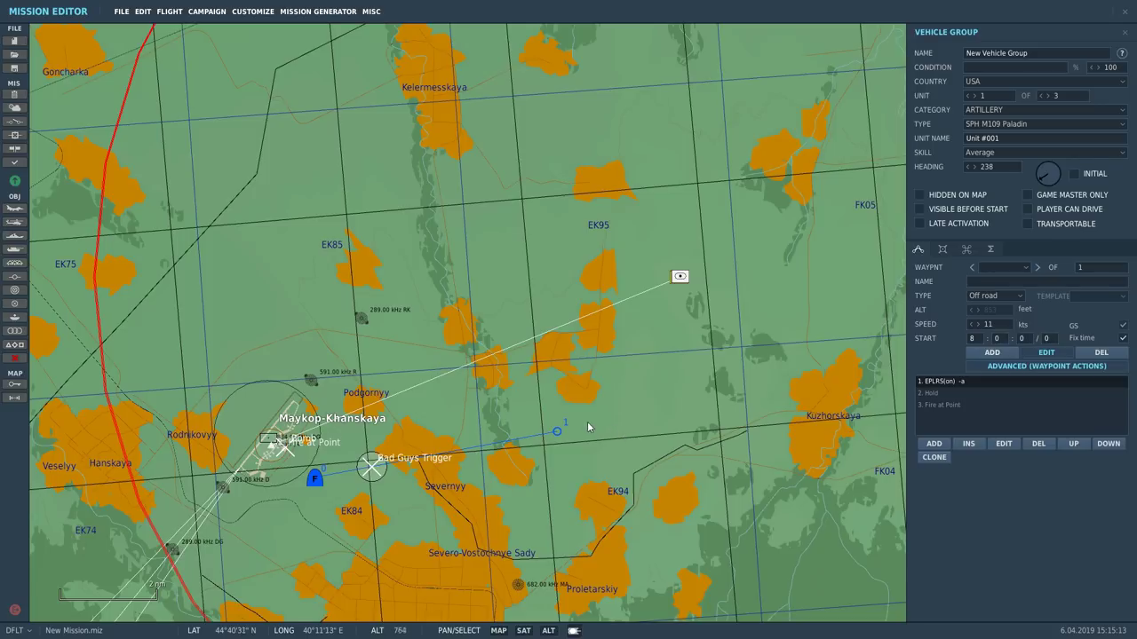
- Place a new USA vehicle group on the grass between the runway and parking spot 22 at Maykop-Khanskaya, with category UNARMED
scroll(580, 419, down, 2)
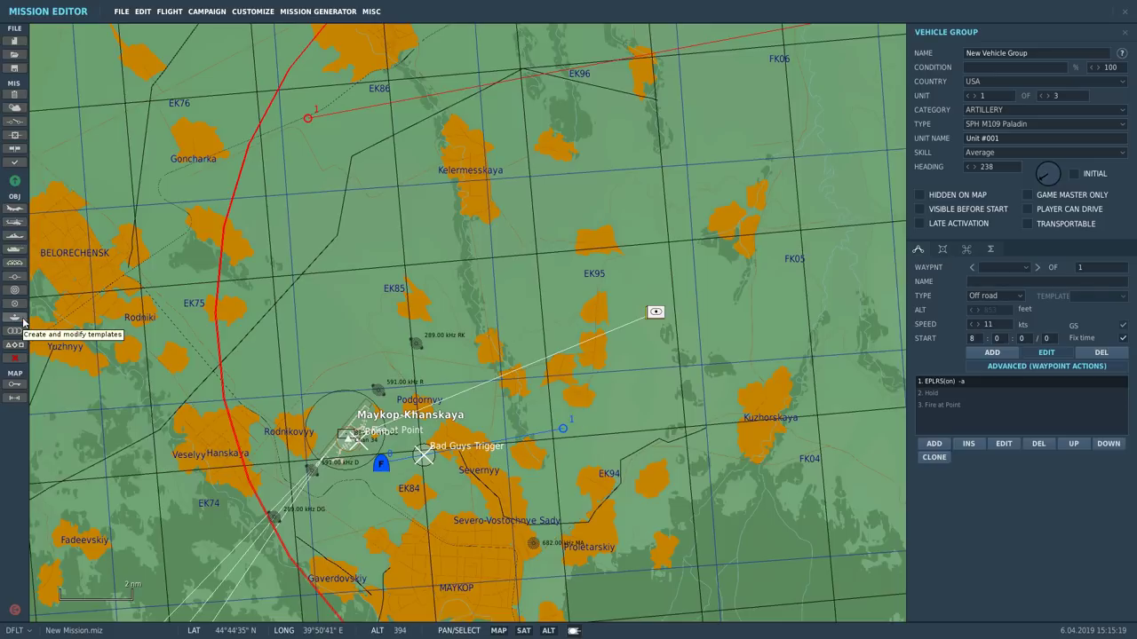
click(14, 254)
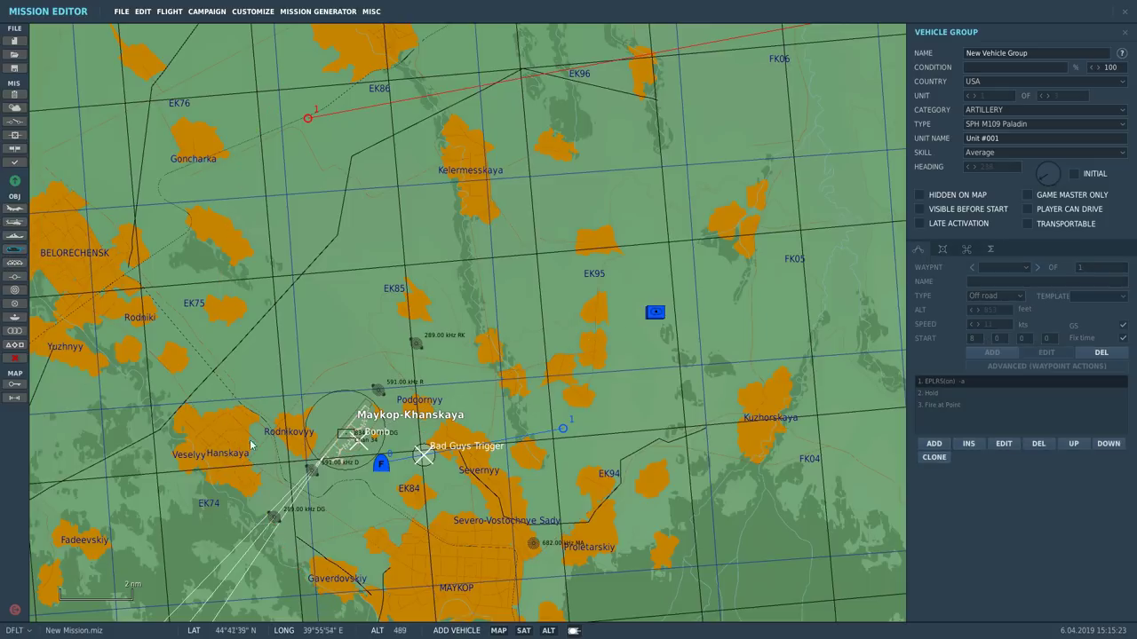
scroll(278, 454, up, 5)
scroll(523, 450, up, 8)
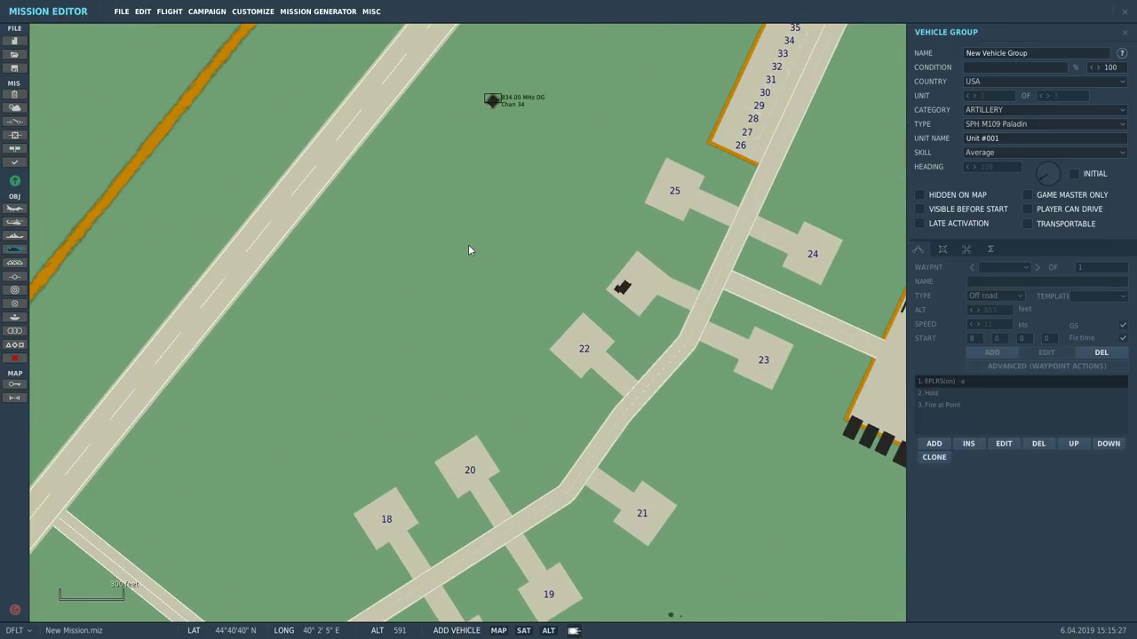
click(460, 244)
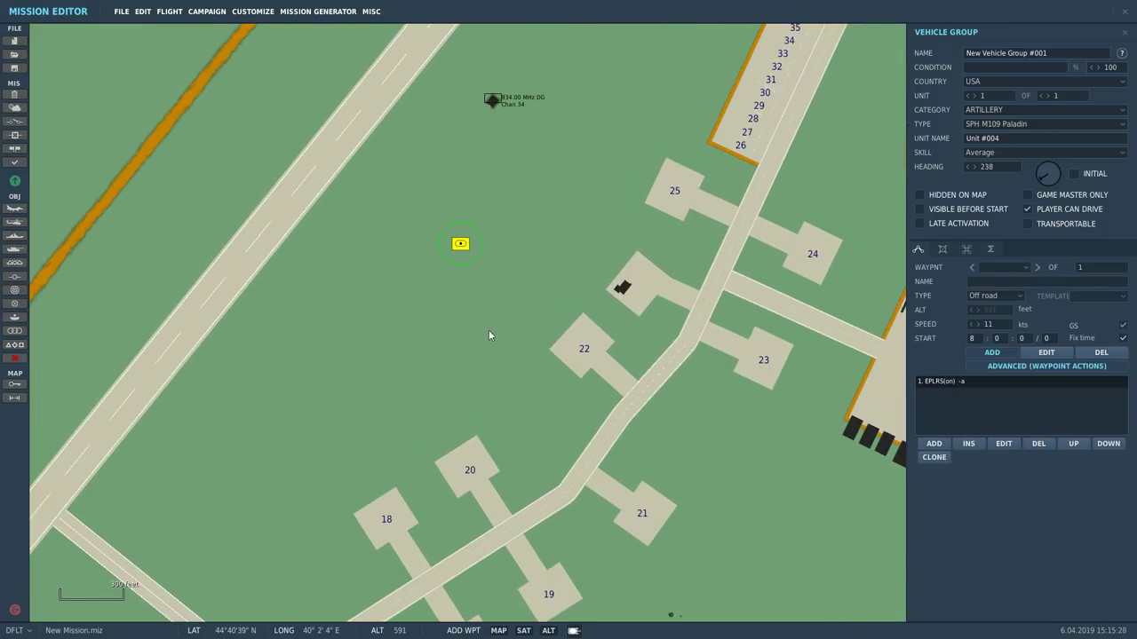
click(988, 110)
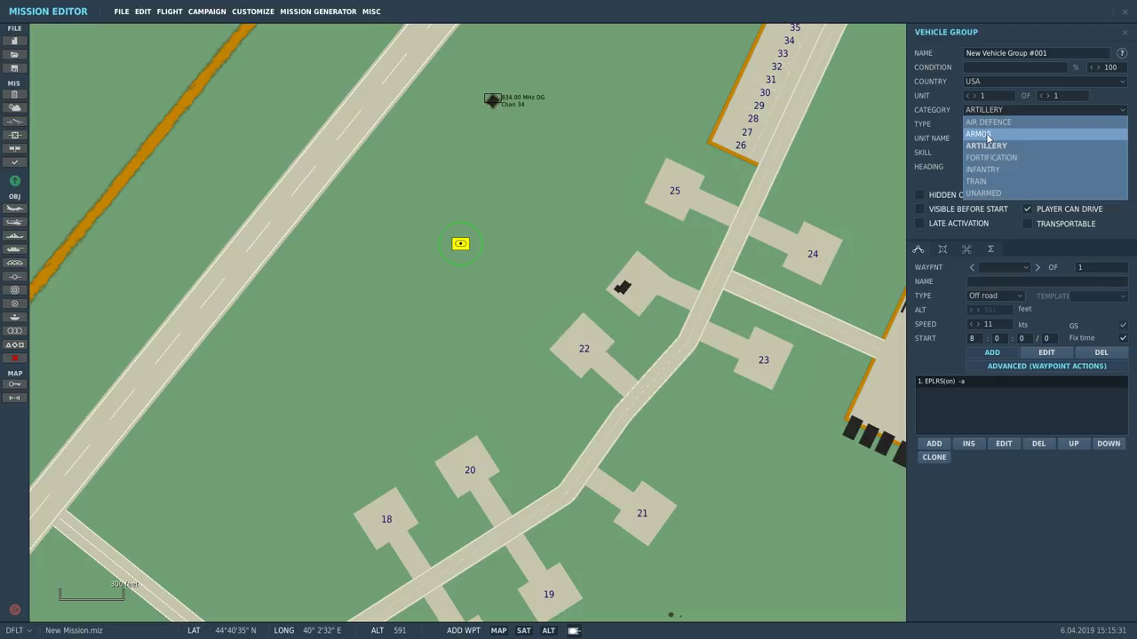
click(983, 193)
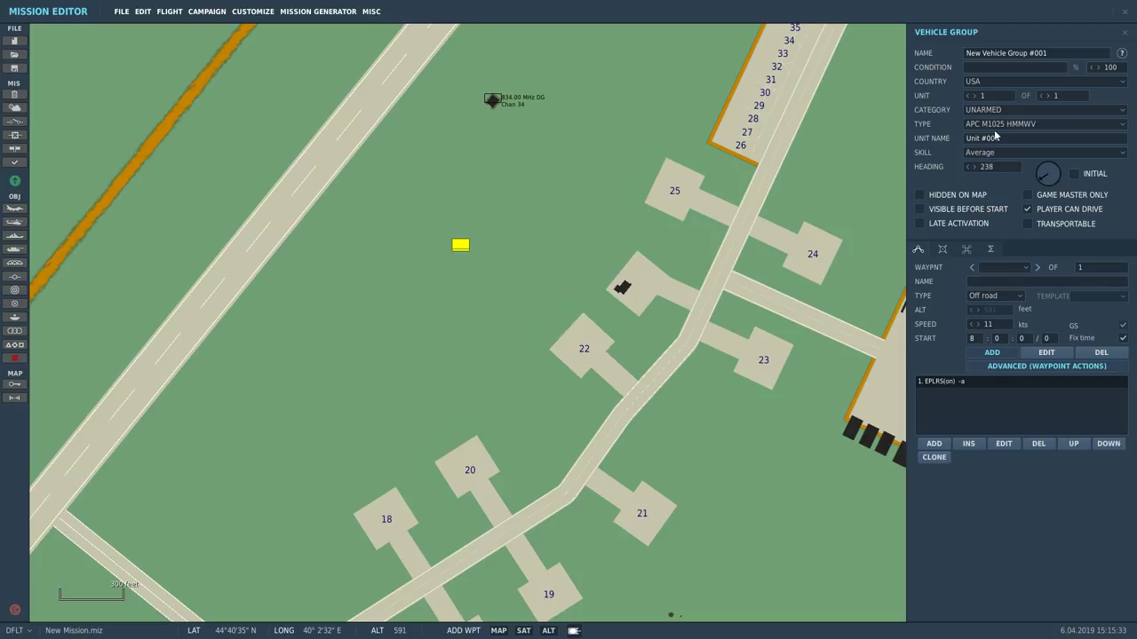
- Rename the new unarmed vehicle group as Civy and delete the stray waypoint added near parking spot 25
drag(1048, 54, 933, 55)
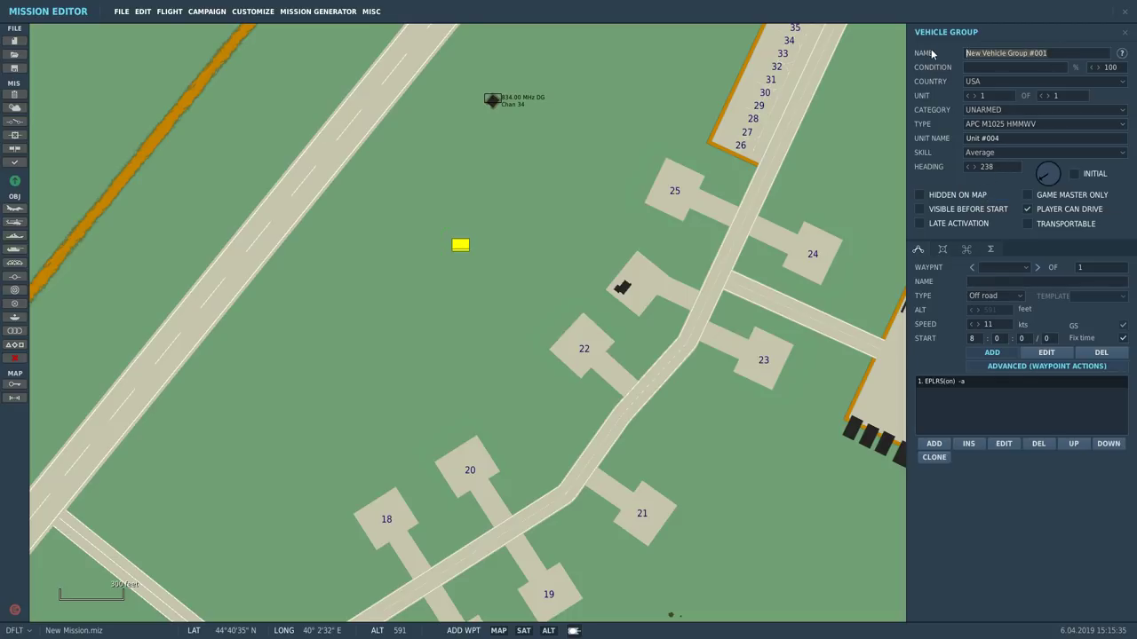
text(Civy)
click(671, 154)
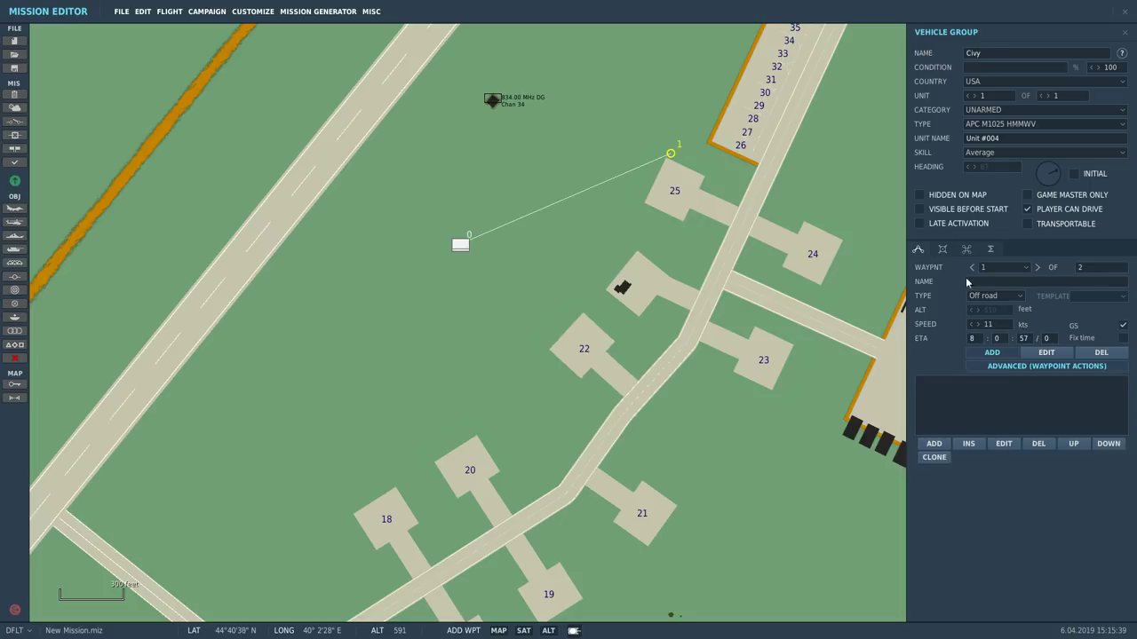
click(1094, 354)
- Nudge the Civy vehicle slightly southwest on the grass beside the runway
click(1124, 32)
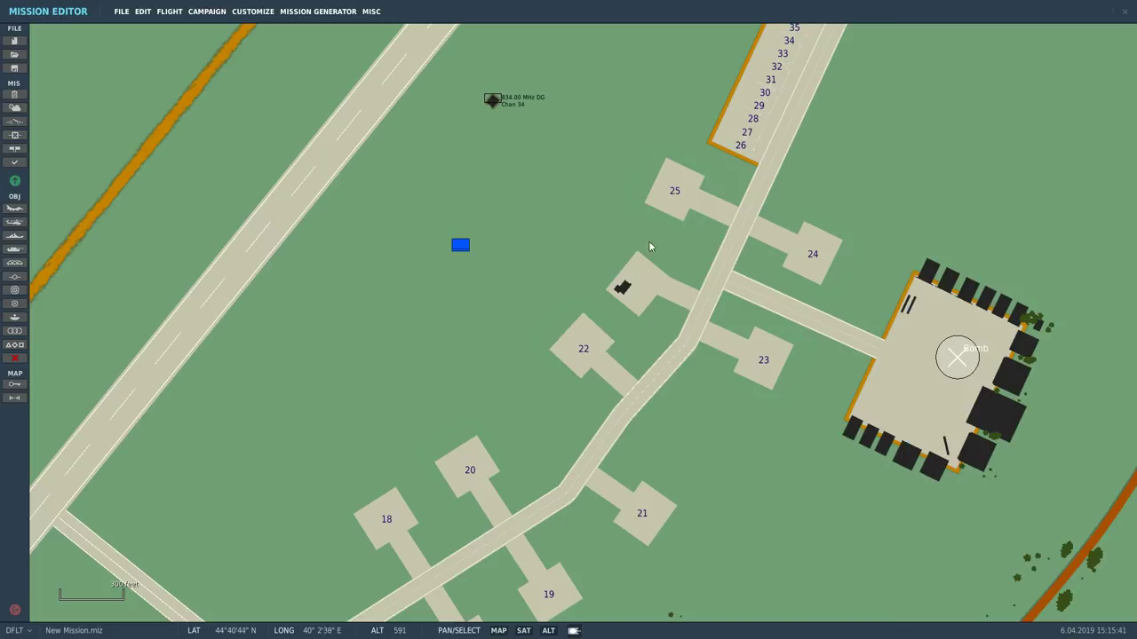
drag(450, 248, 447, 254)
click(363, 291)
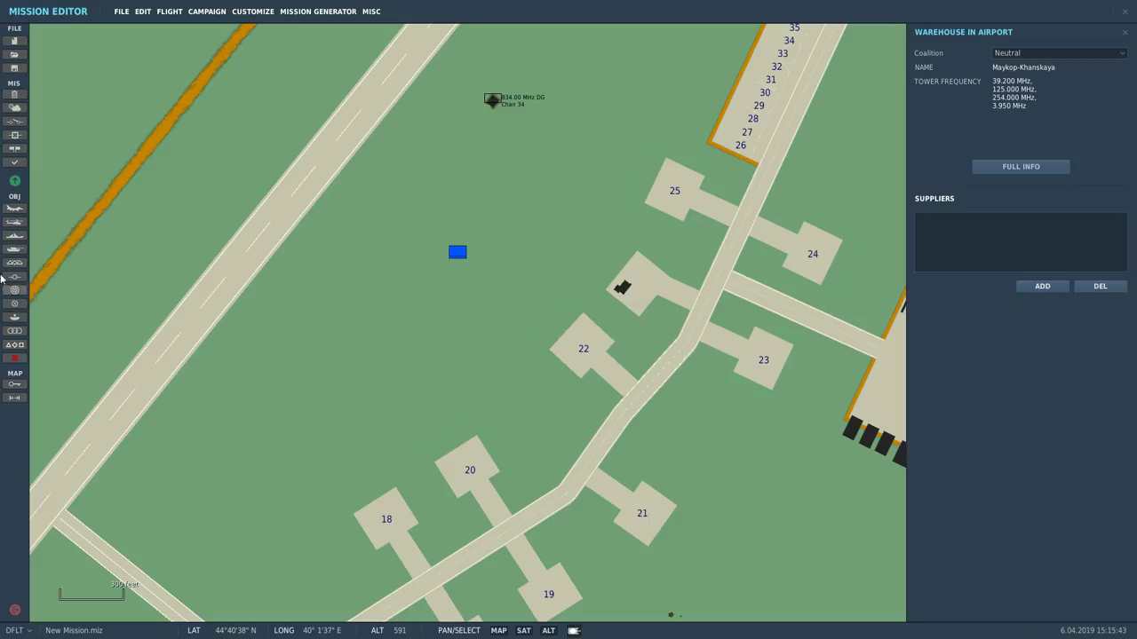
- Create a new 1 ONCE trigger with a GROUP DEAD condition for the Civy group
click(14, 122)
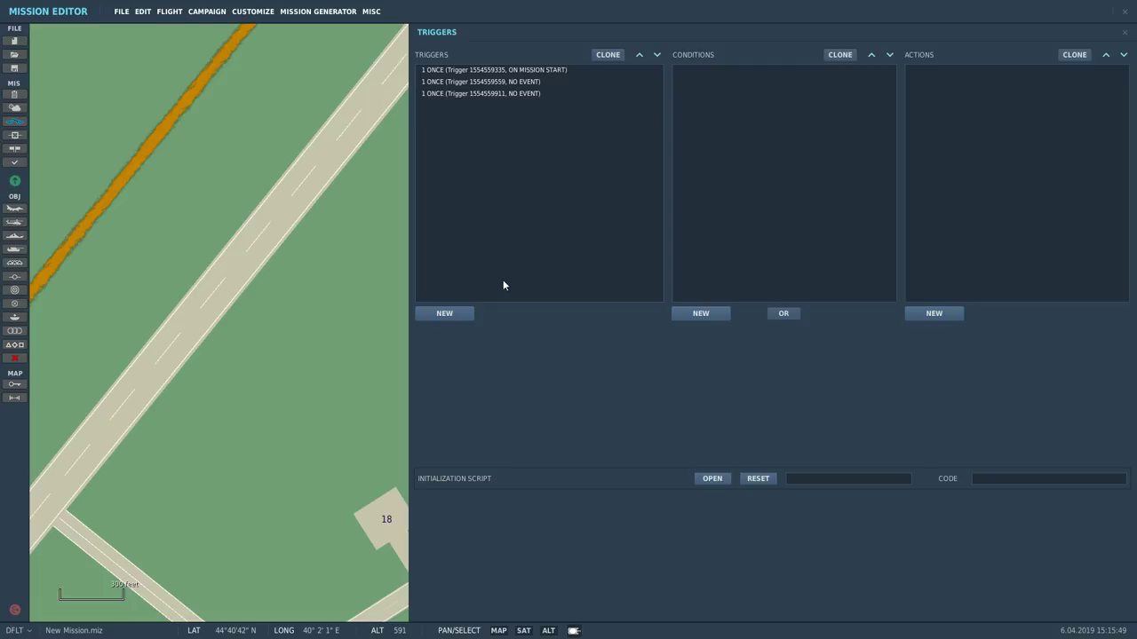
click(448, 315)
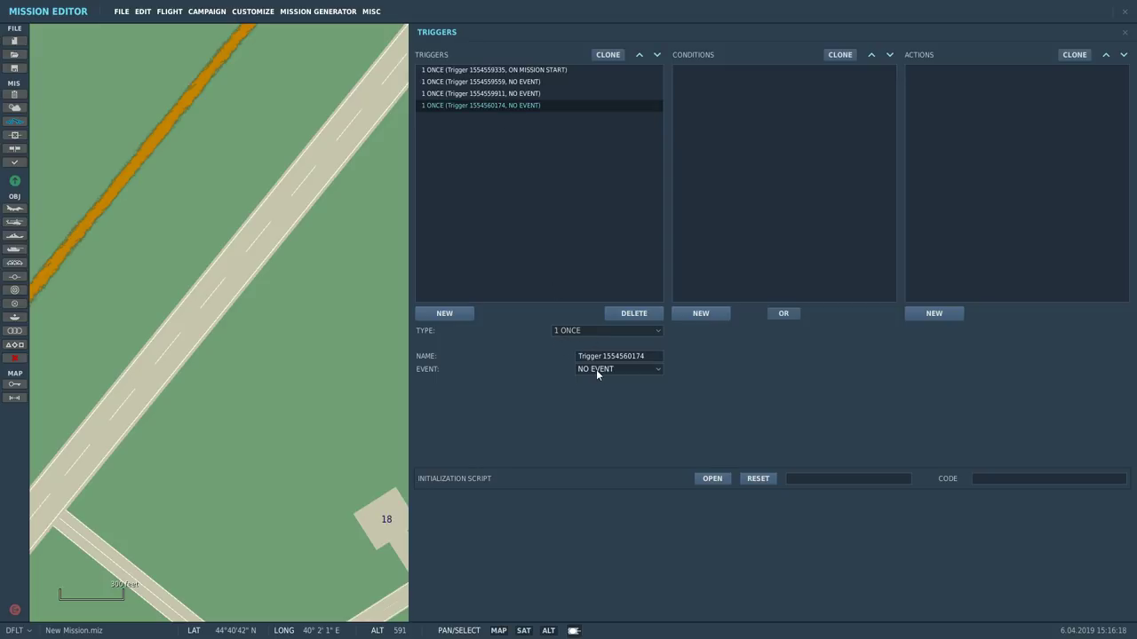
click(699, 313)
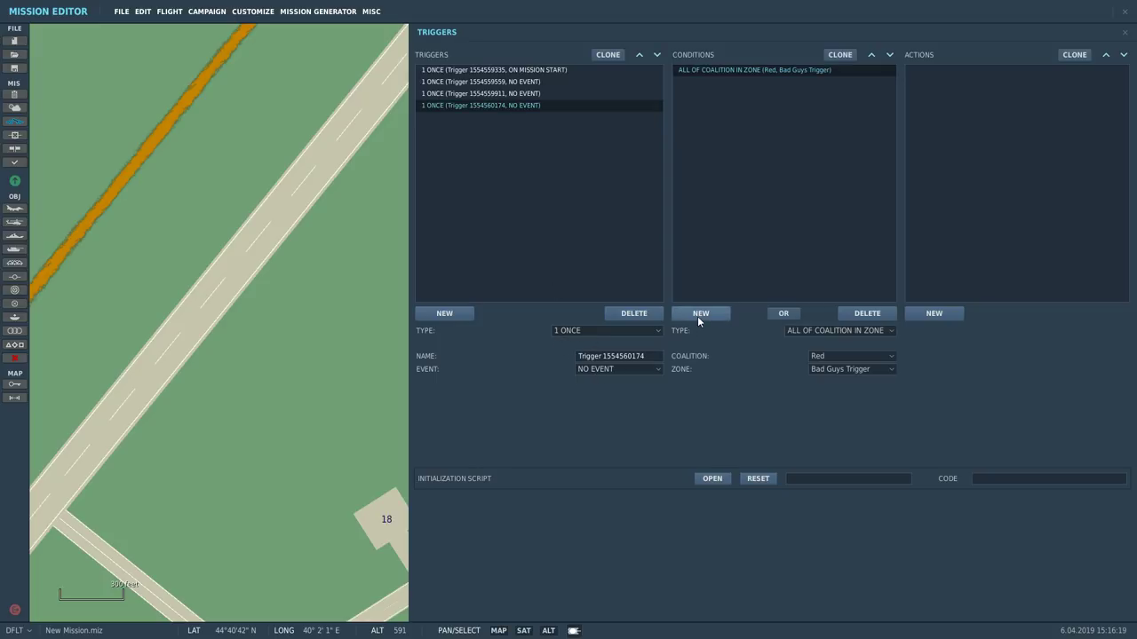
click(830, 331)
scroll(848, 364, down, 5)
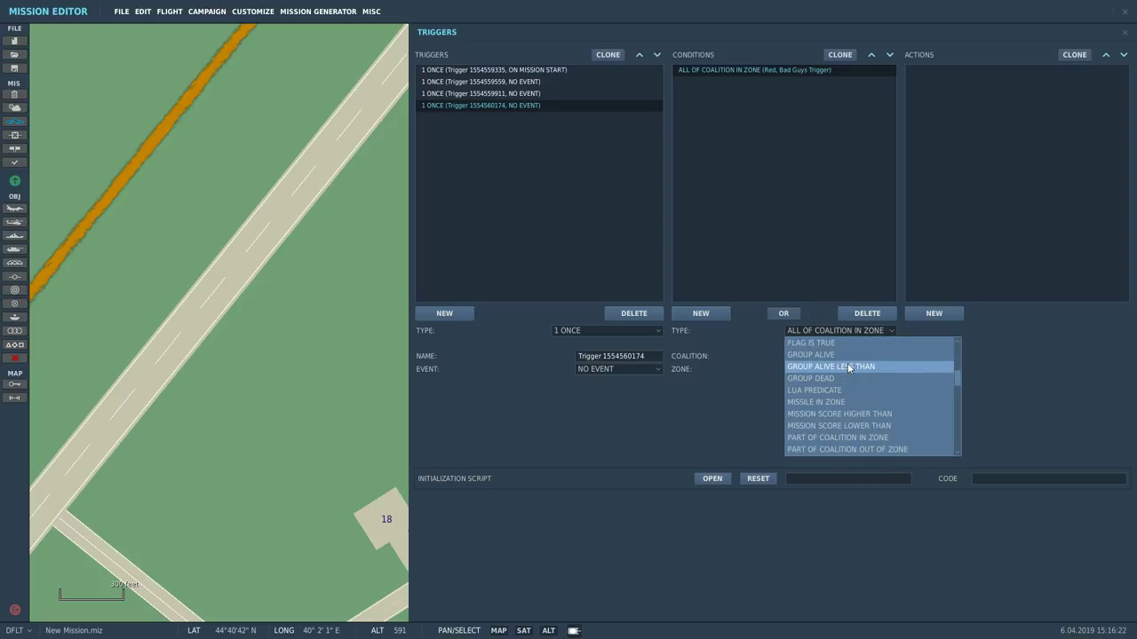
click(844, 378)
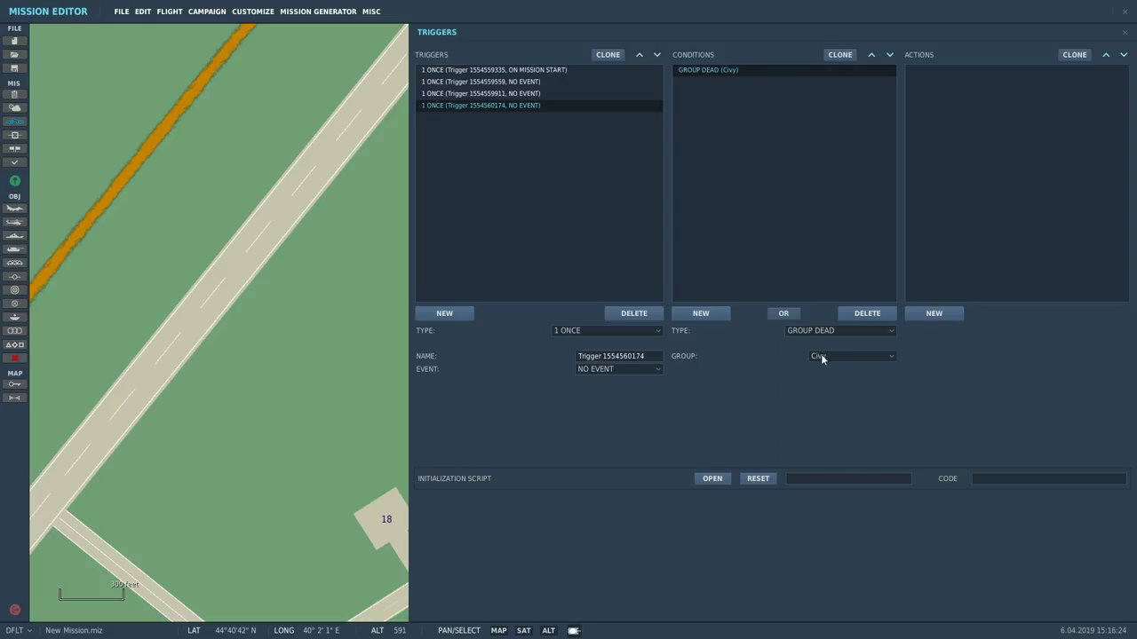
- Add a FLAG ON action for flag 1 to the Civy group-dead trigger
click(935, 314)
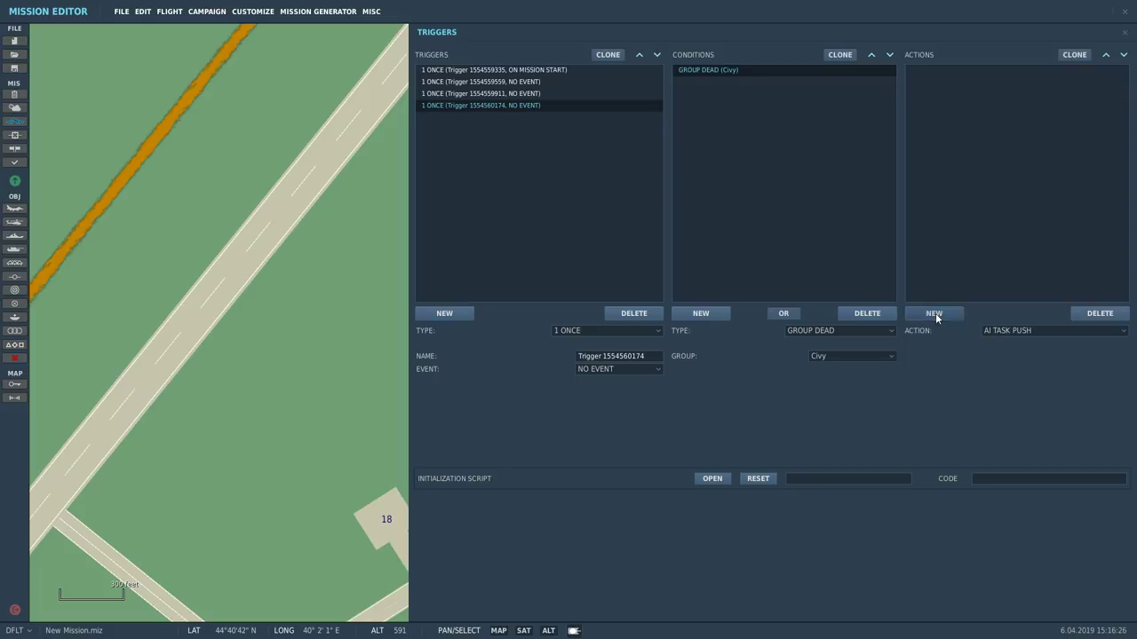
click(1008, 332)
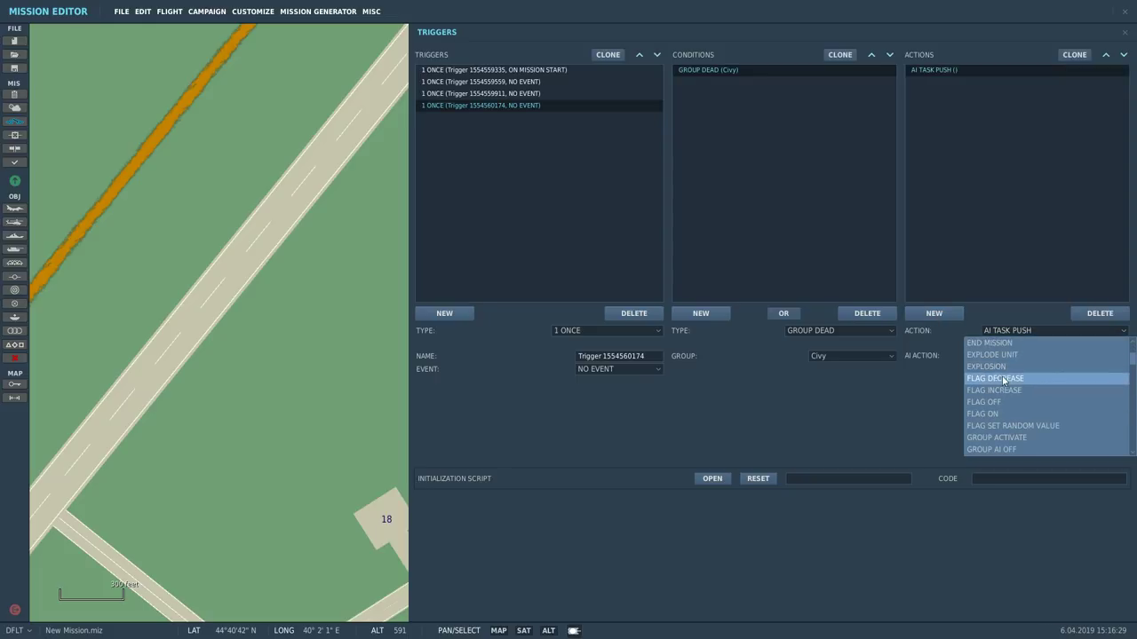
click(996, 414)
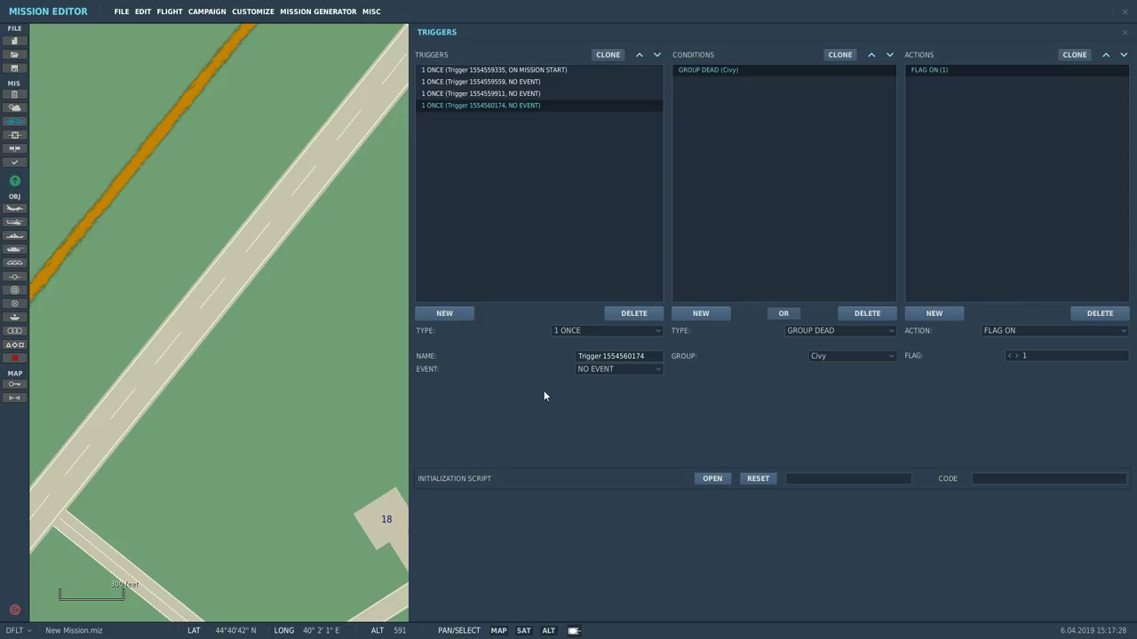
click(447, 314)
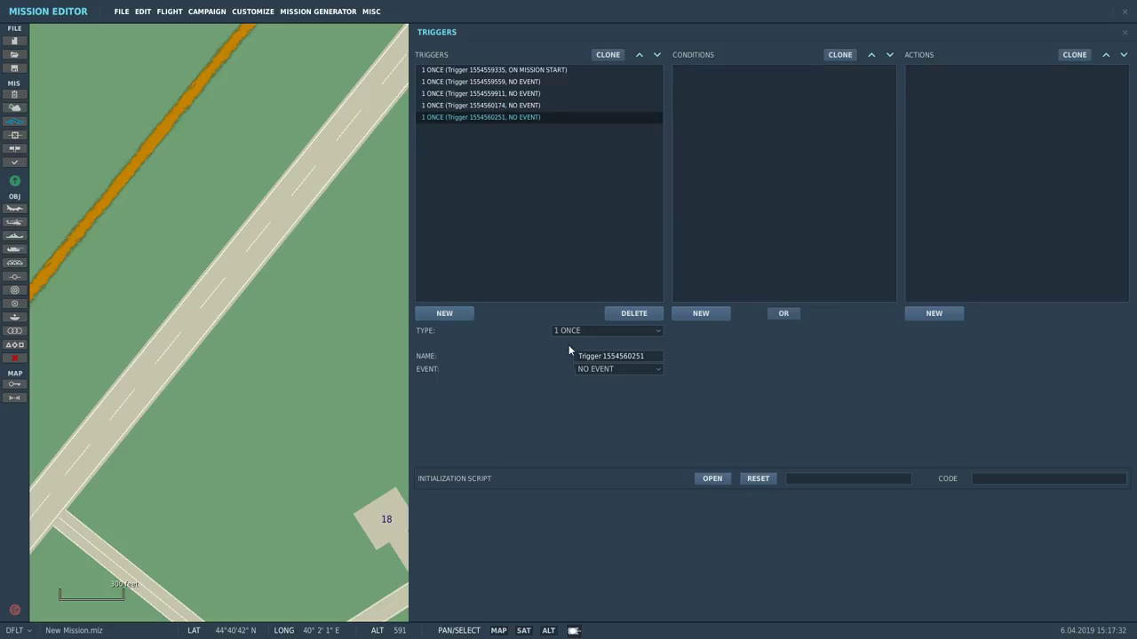
click(593, 369)
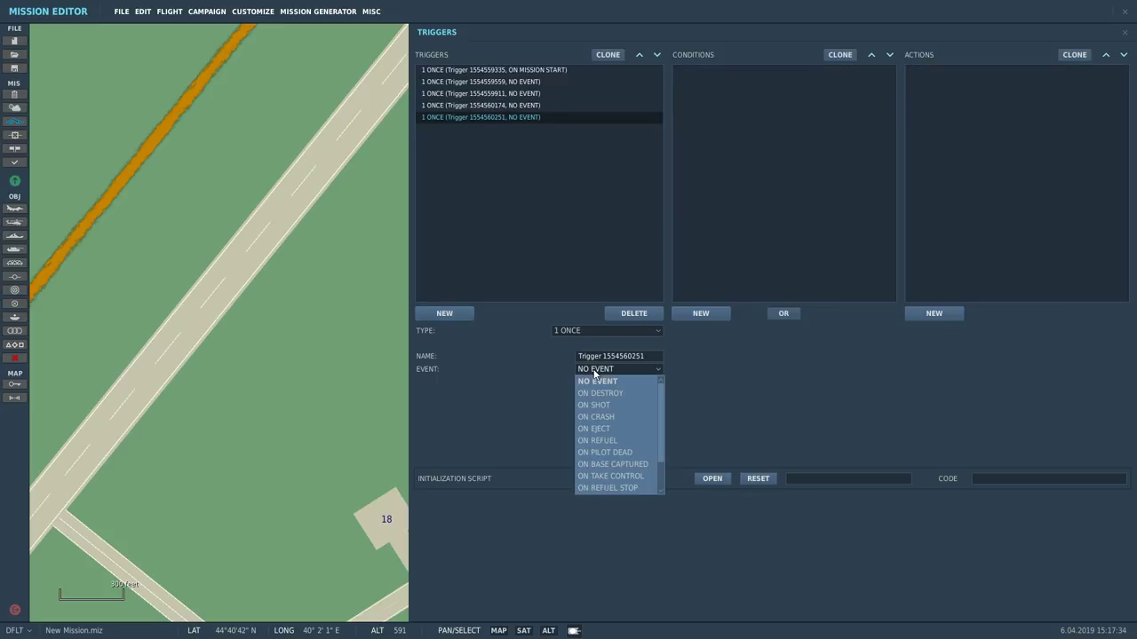
scroll(601, 435, down, 1)
click(620, 477)
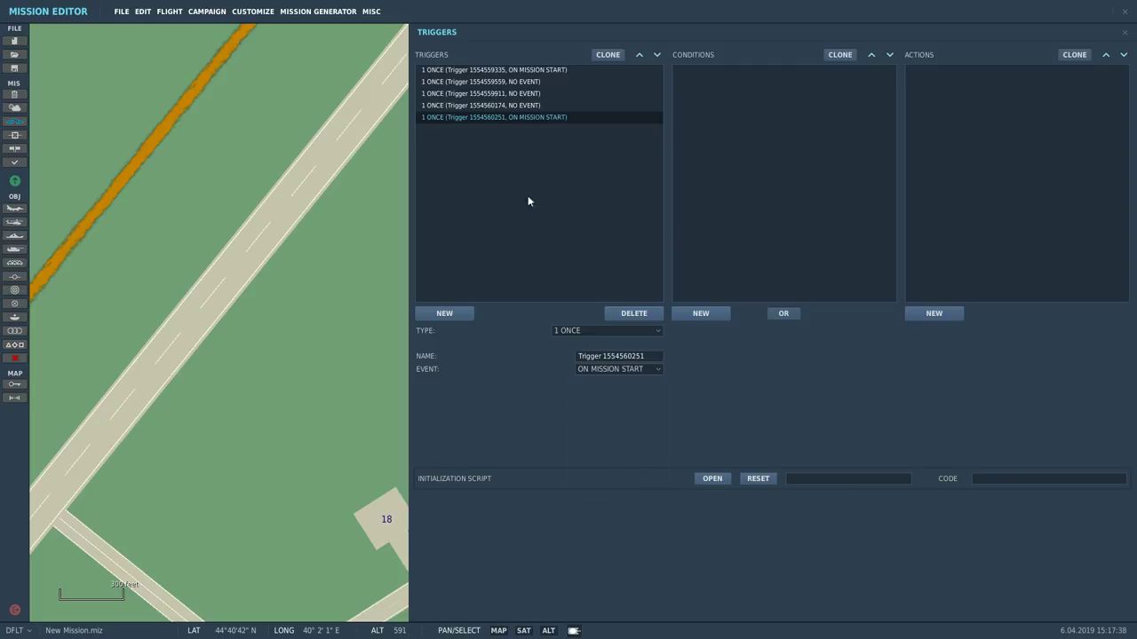
click(626, 314)
- Add a FLAG OFF action for flag 1 to the existing ON MISSION START trigger, following its explosion action
click(527, 71)
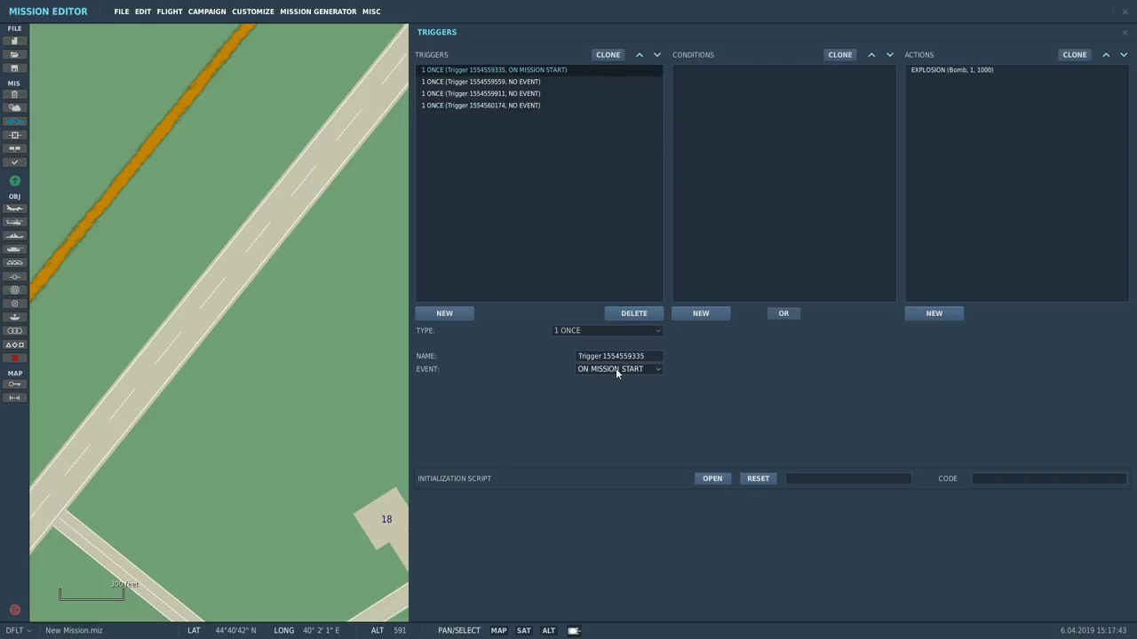
click(929, 71)
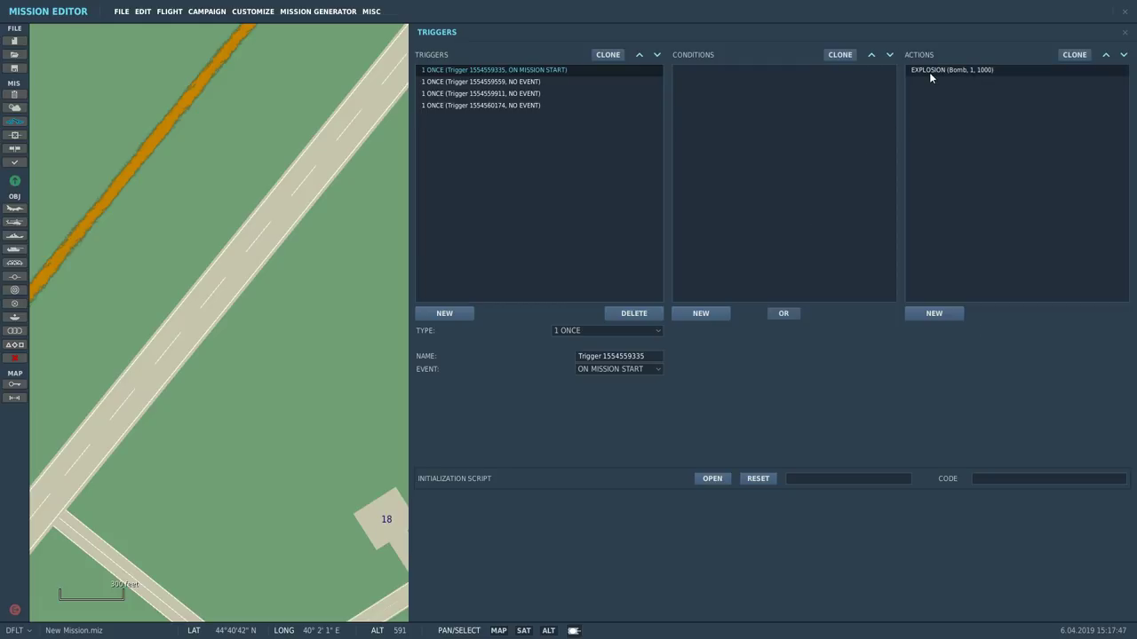
click(938, 316)
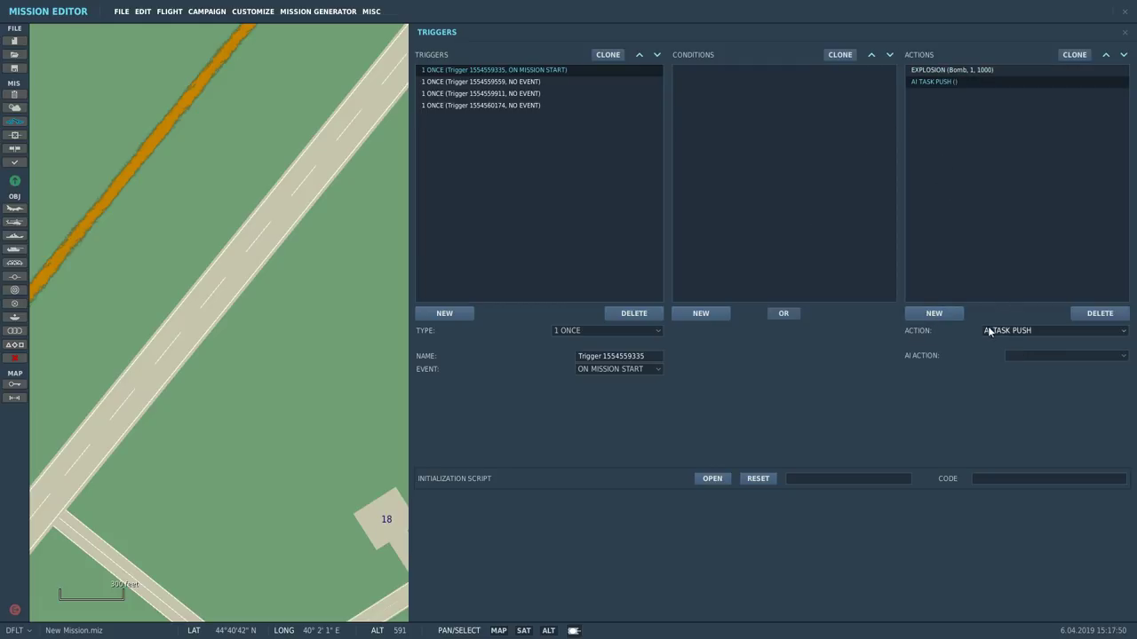
click(1023, 355)
scroll(1023, 366, down, 3)
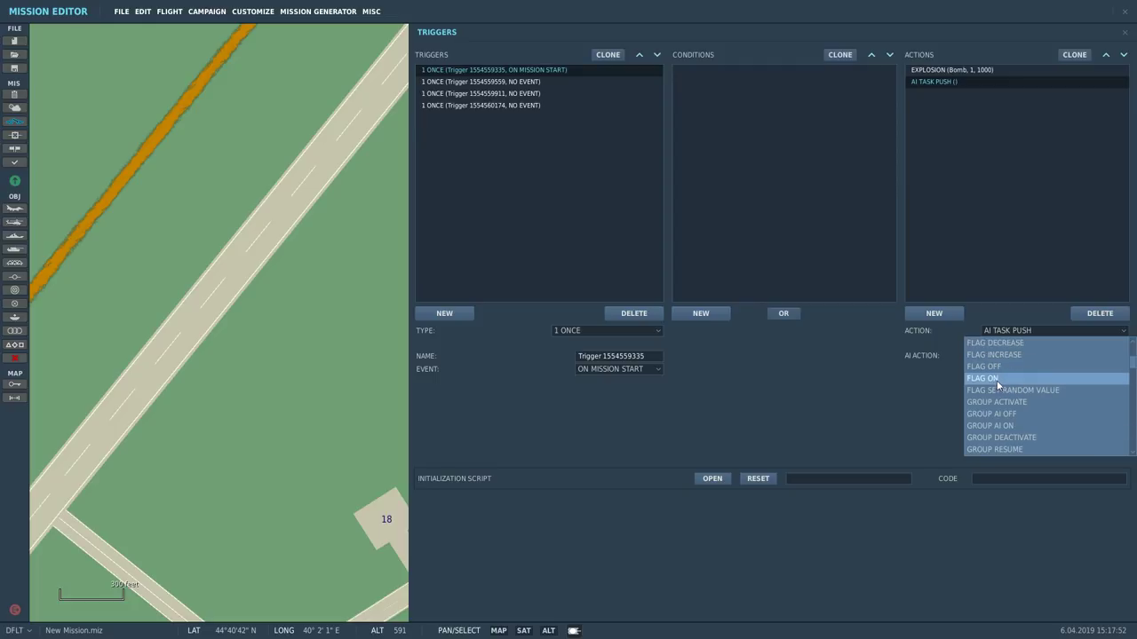
click(990, 366)
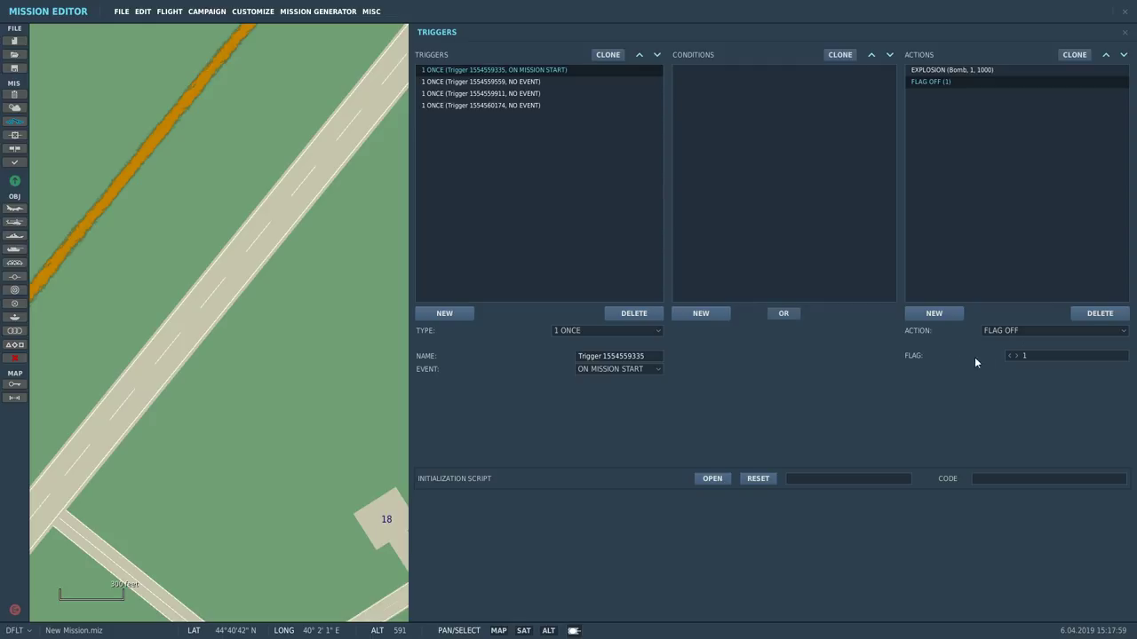
- Add a MESSAGE TO ALL action with the text "2 Minutes Left" to the Civy group-dead trigger
click(522, 105)
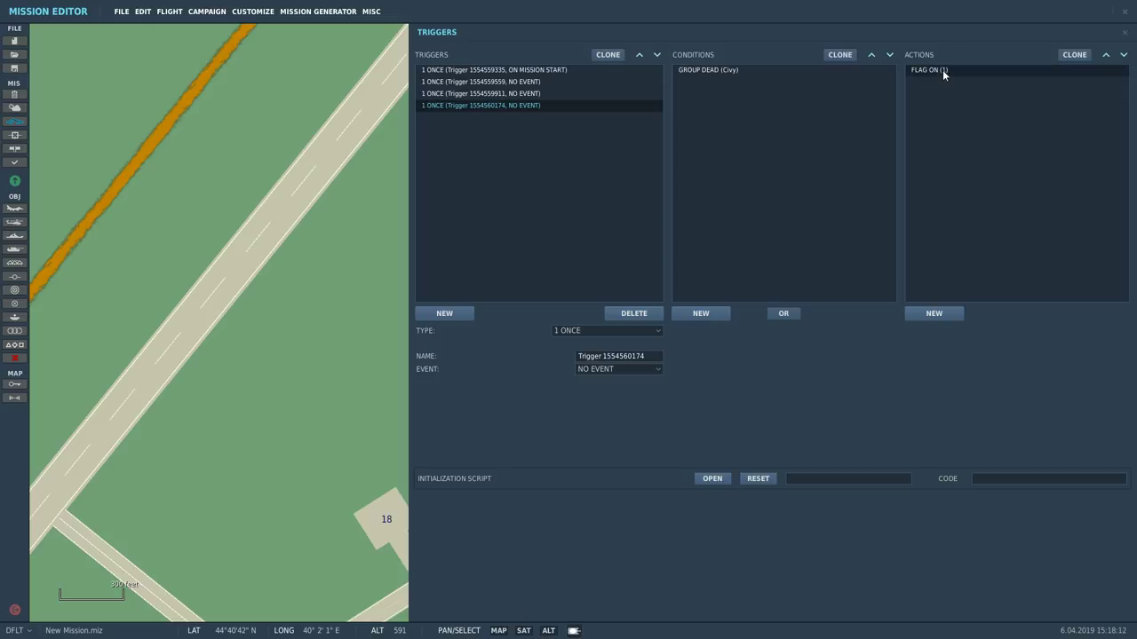
click(933, 315)
click(1010, 330)
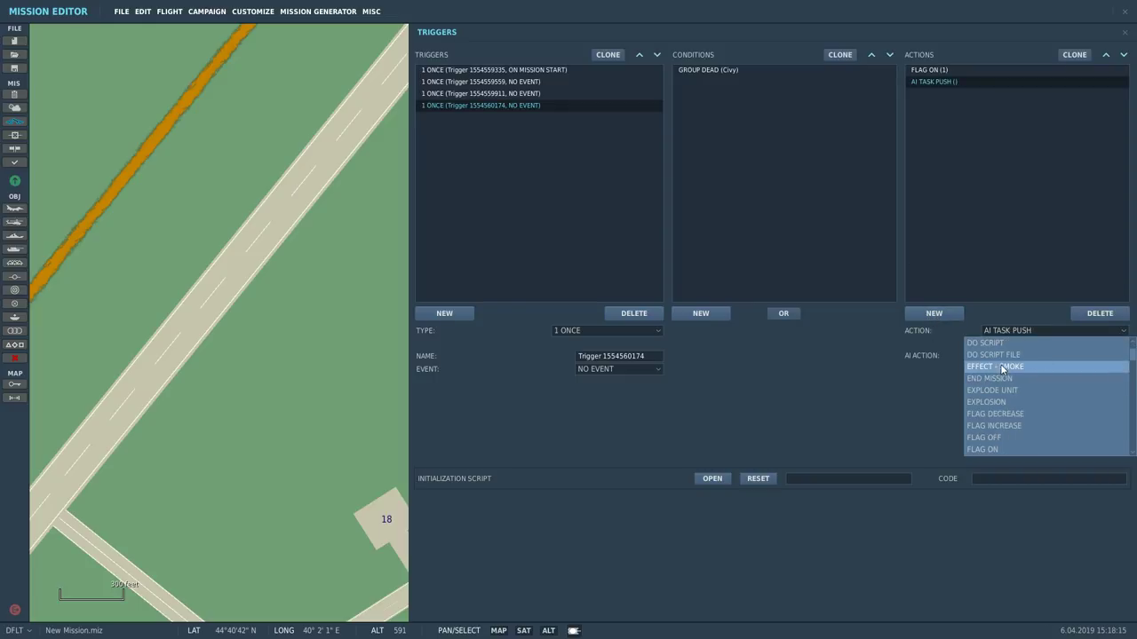
scroll(1002, 370, down, 5)
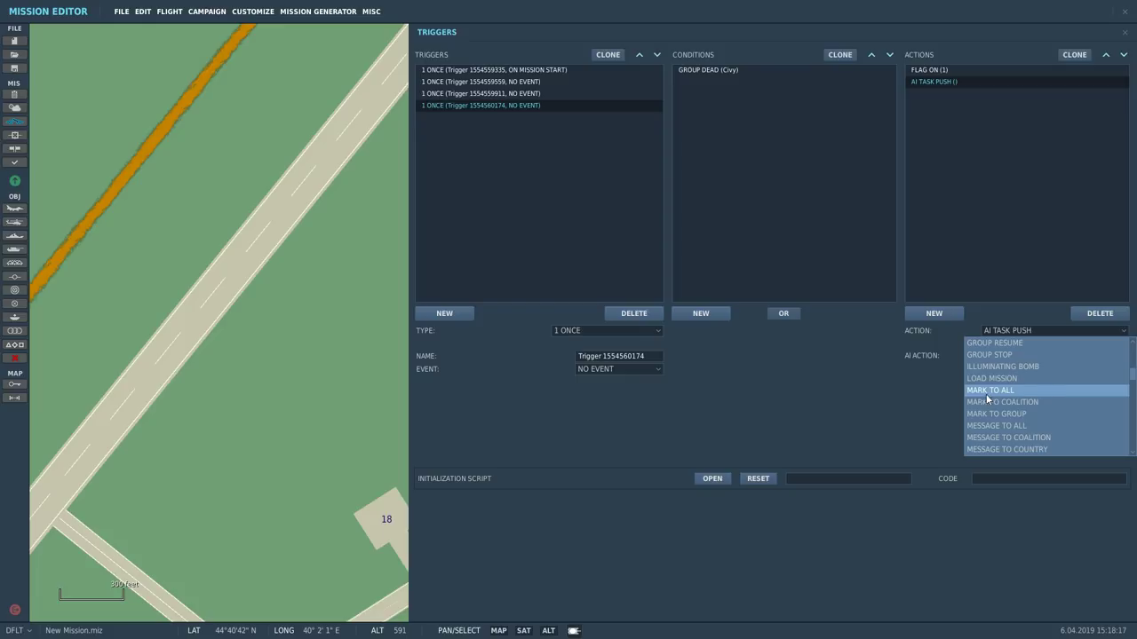
click(990, 426)
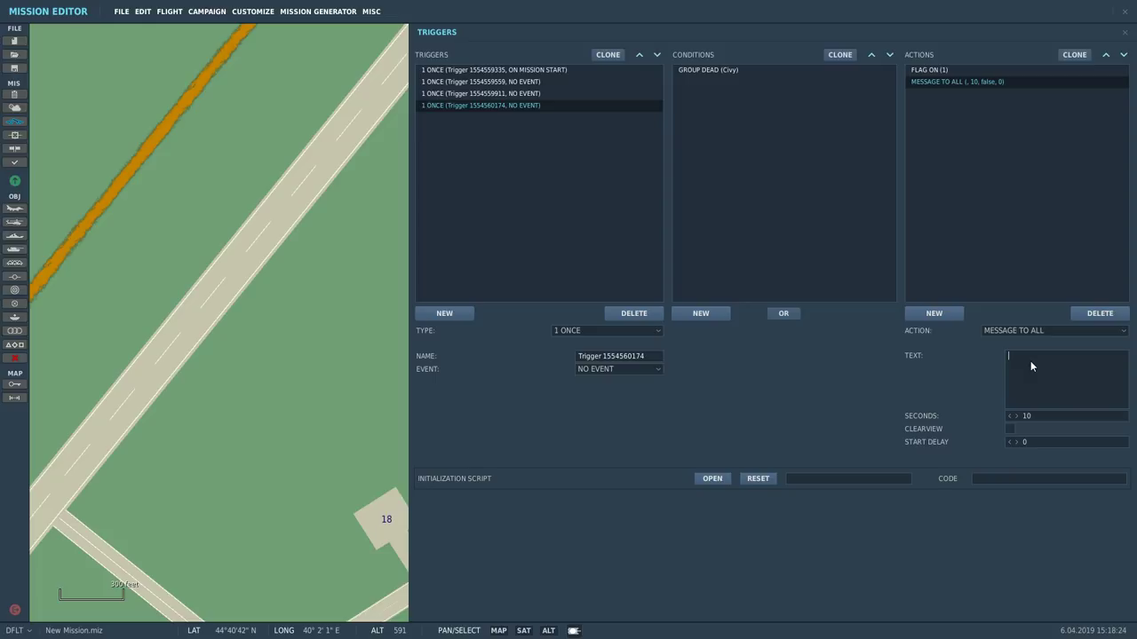
text(2 Minutes Left)
- Create another 1 ONCE trigger with a TIME SINCE FLAG condition on flag 1
click(452, 314)
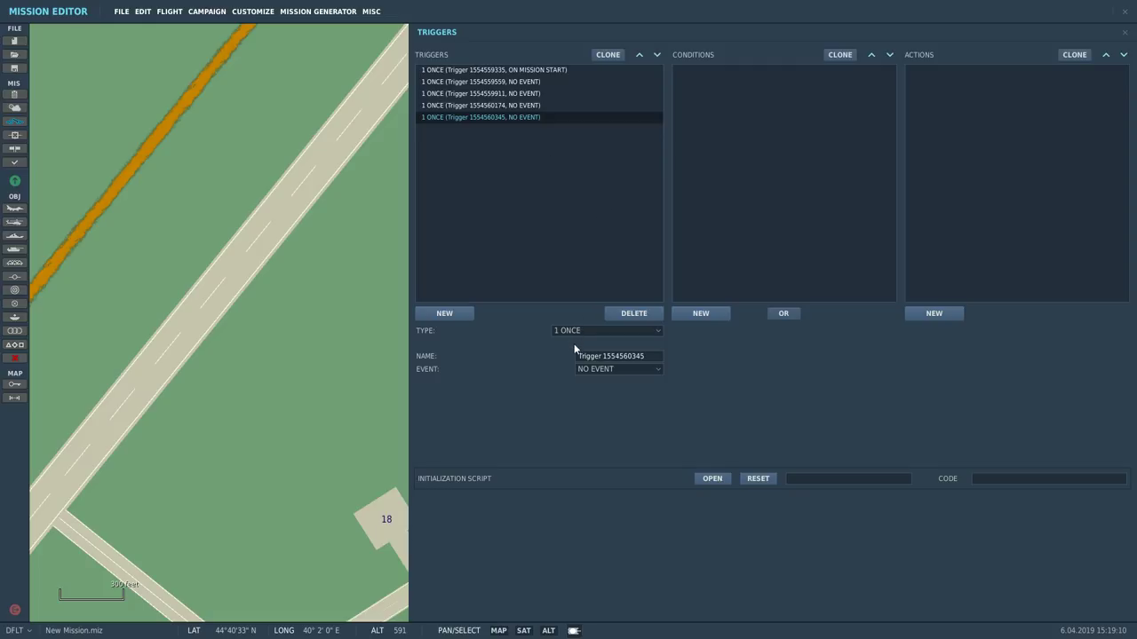
click(710, 315)
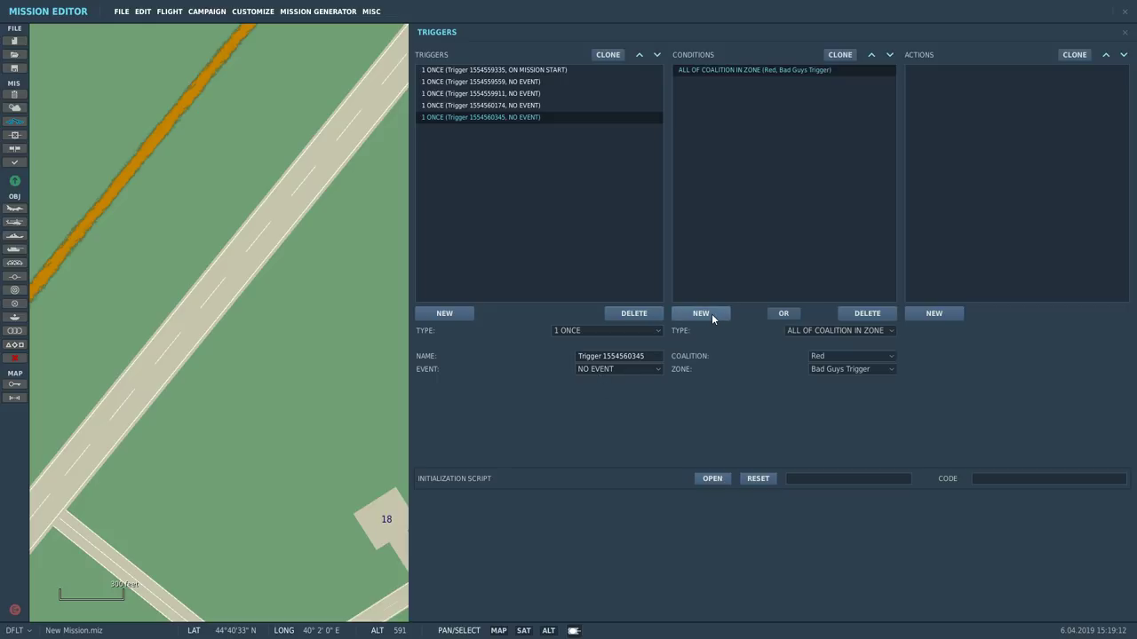
click(811, 330)
scroll(824, 377, down, 4)
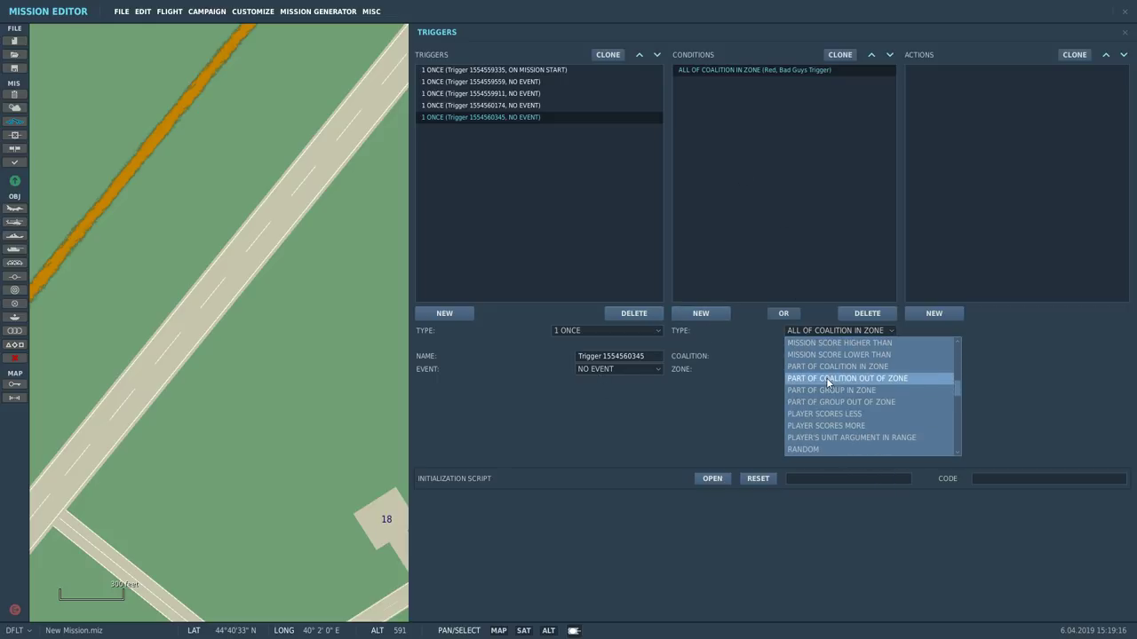
scroll(825, 395, down, 5)
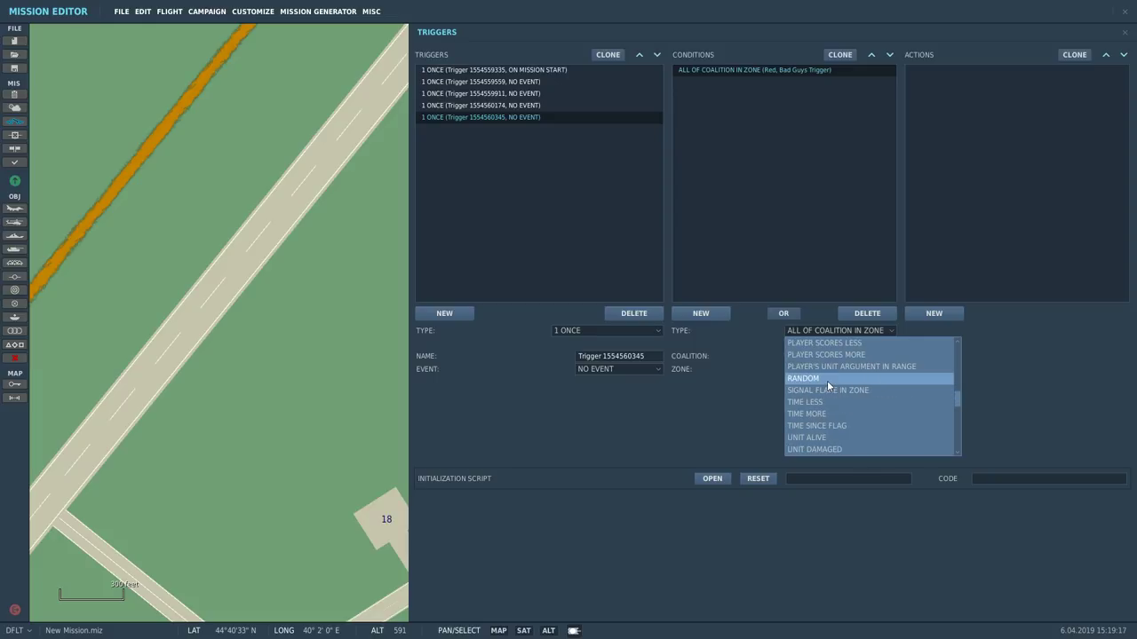
click(822, 426)
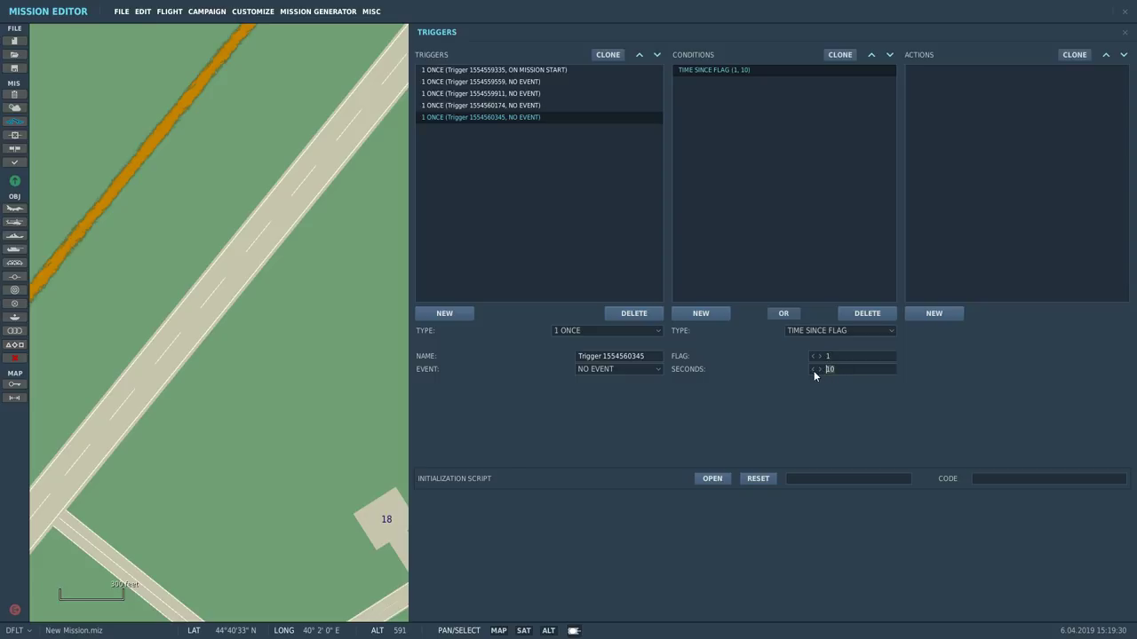
- Set the TIME SINCE FLAG condition to 120 seconds and add an END MISSION action to the same trigger
text(20)
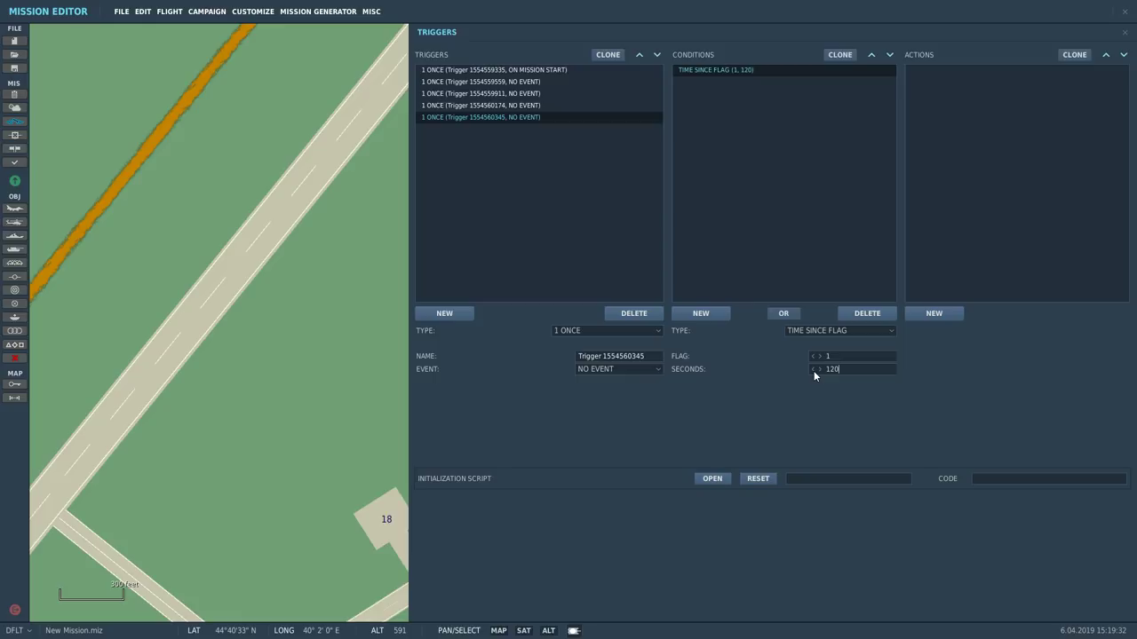
click(915, 312)
click(1013, 331)
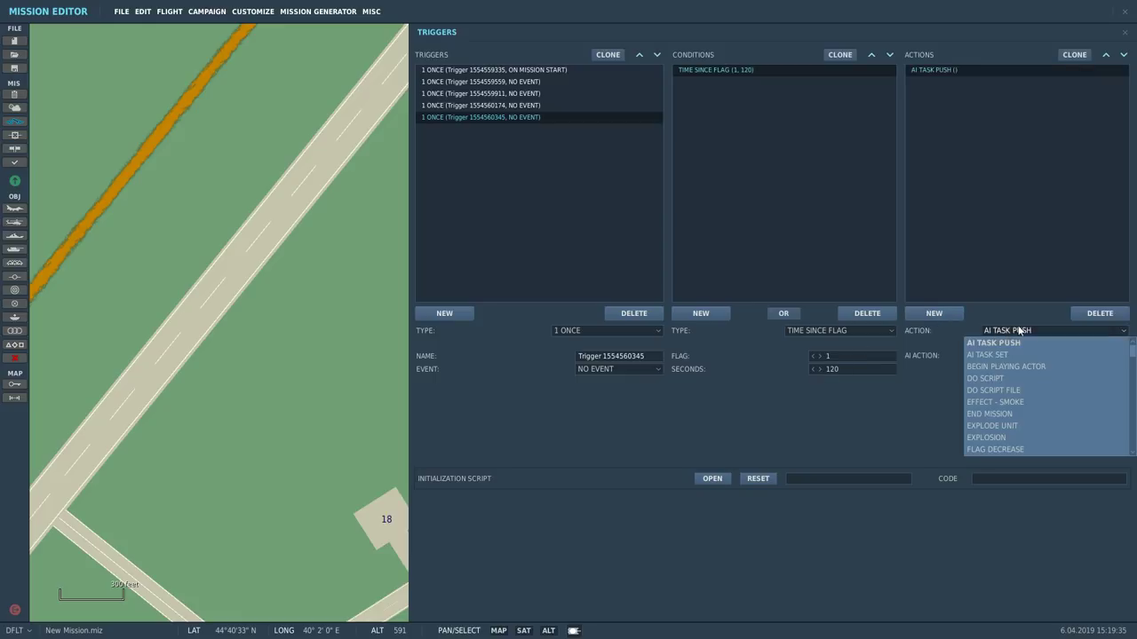
scroll(1010, 371, down, 1)
click(1002, 379)
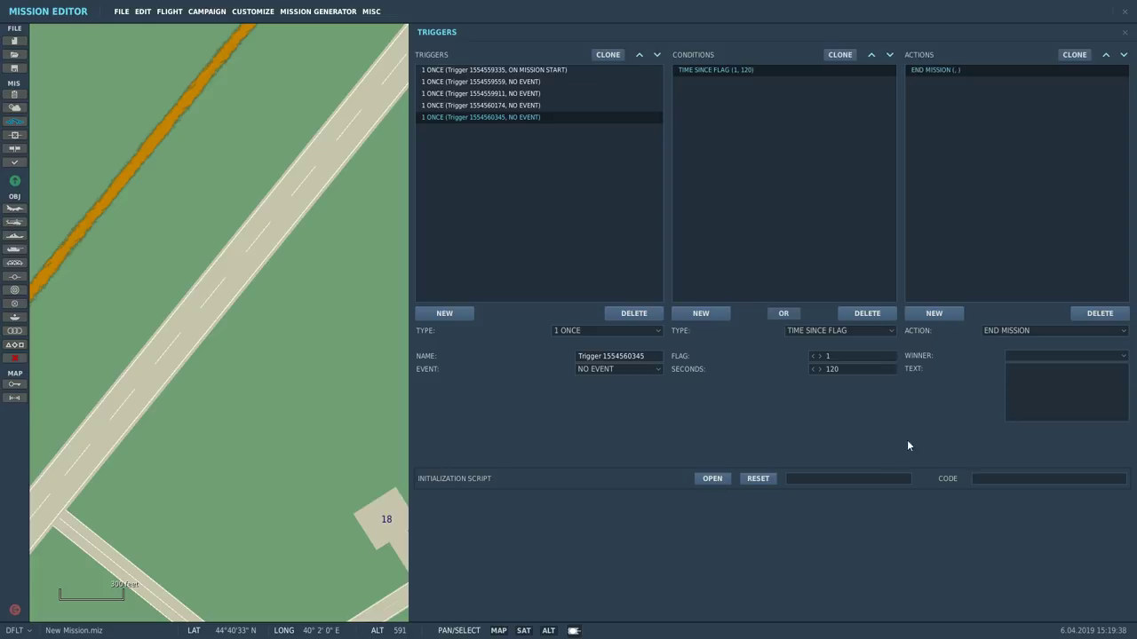
- Set the END MISSION action's winner to Red and its text to "Civy Killed. Mission Failed."
click(1030, 356)
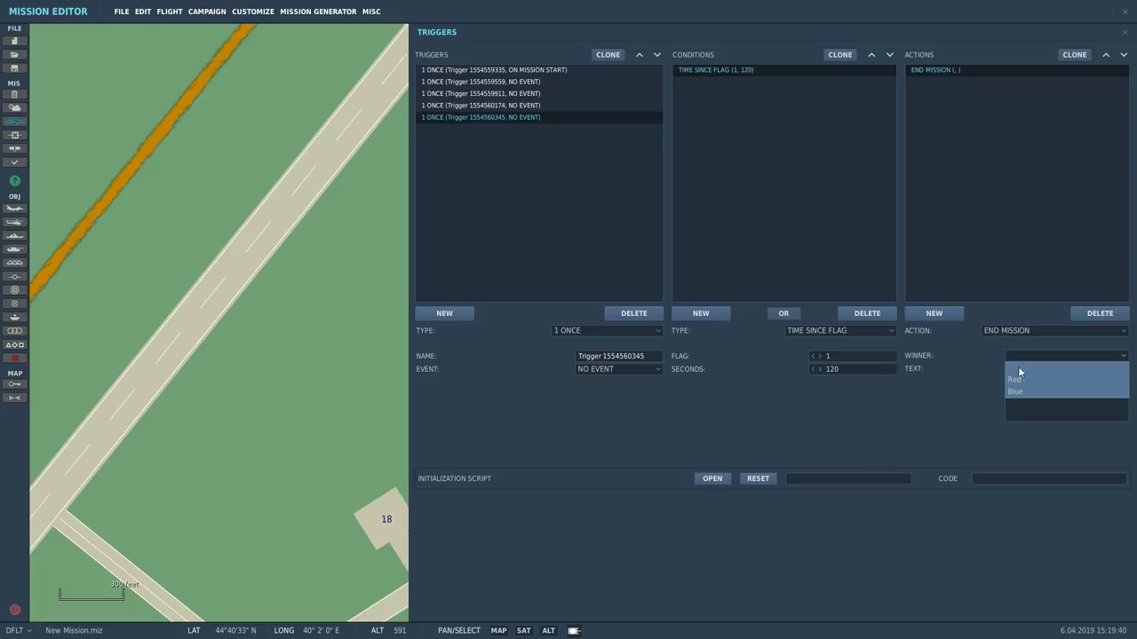
click(1015, 380)
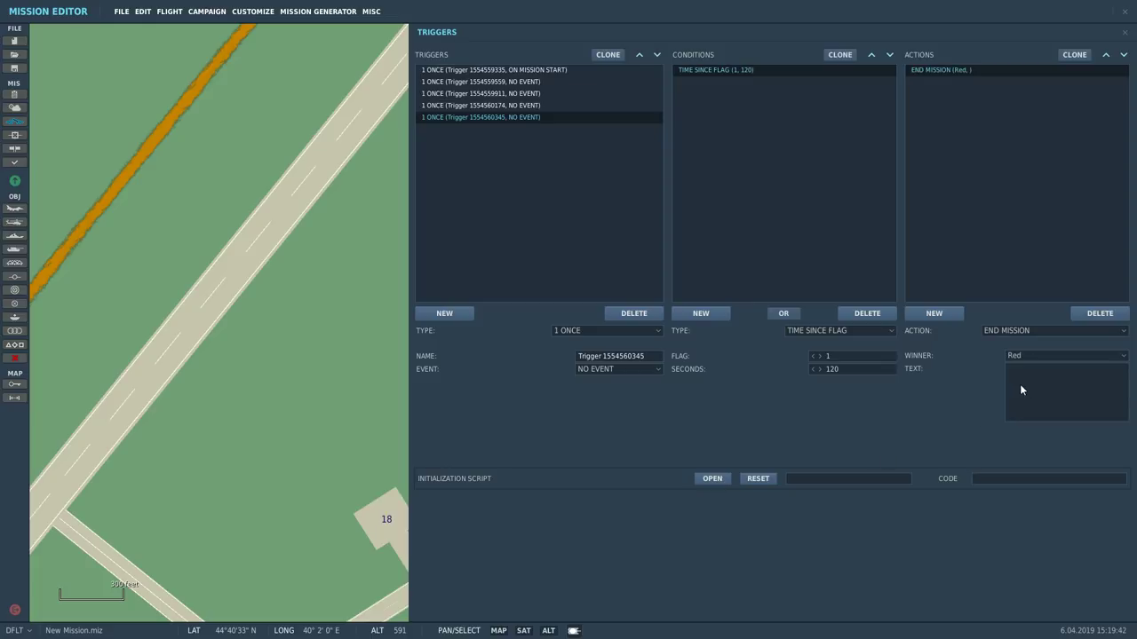
click(1028, 384)
text(Civy Killed. Mission Failed.)
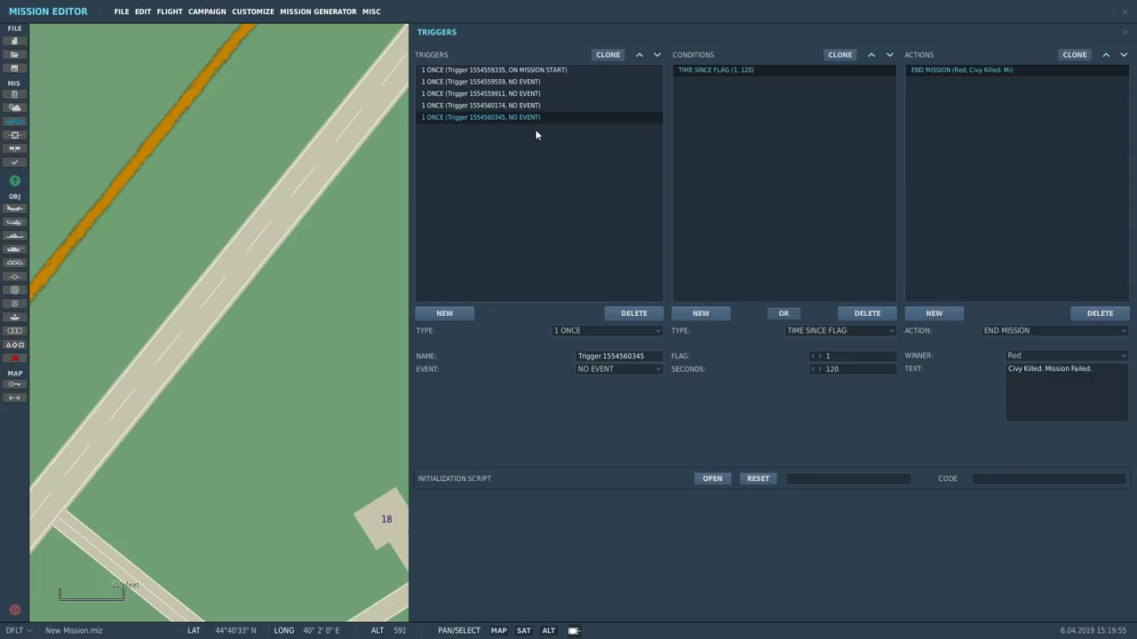
- Review the mission-start, Civy group-dead and time-since-flag triggers with their actions, and close the trigger editor
click(513, 71)
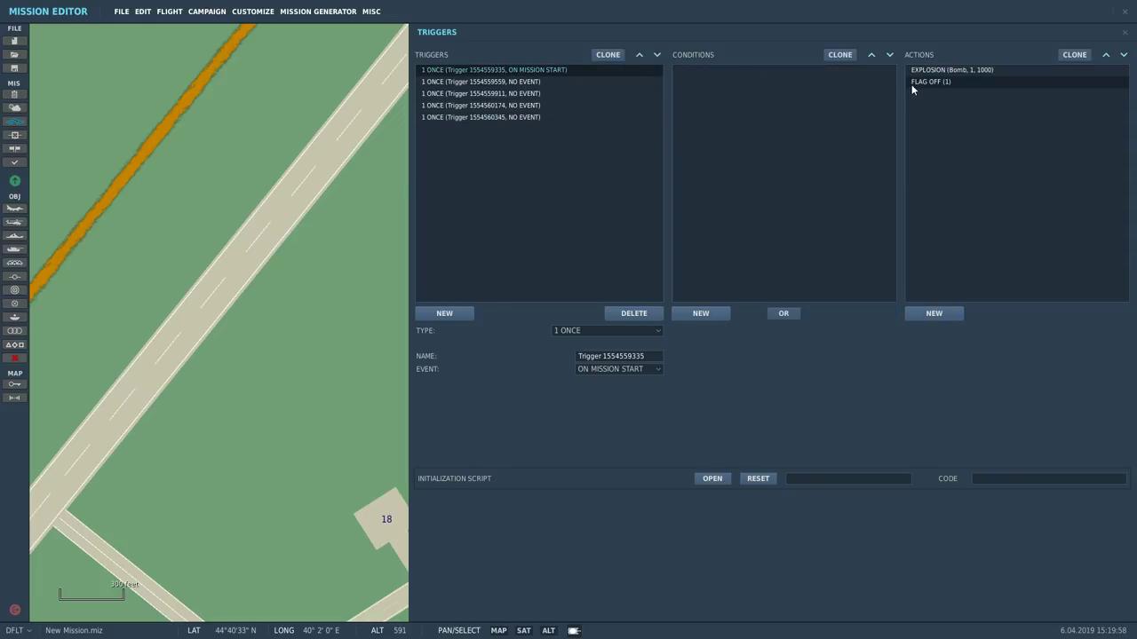
click(929, 83)
click(519, 107)
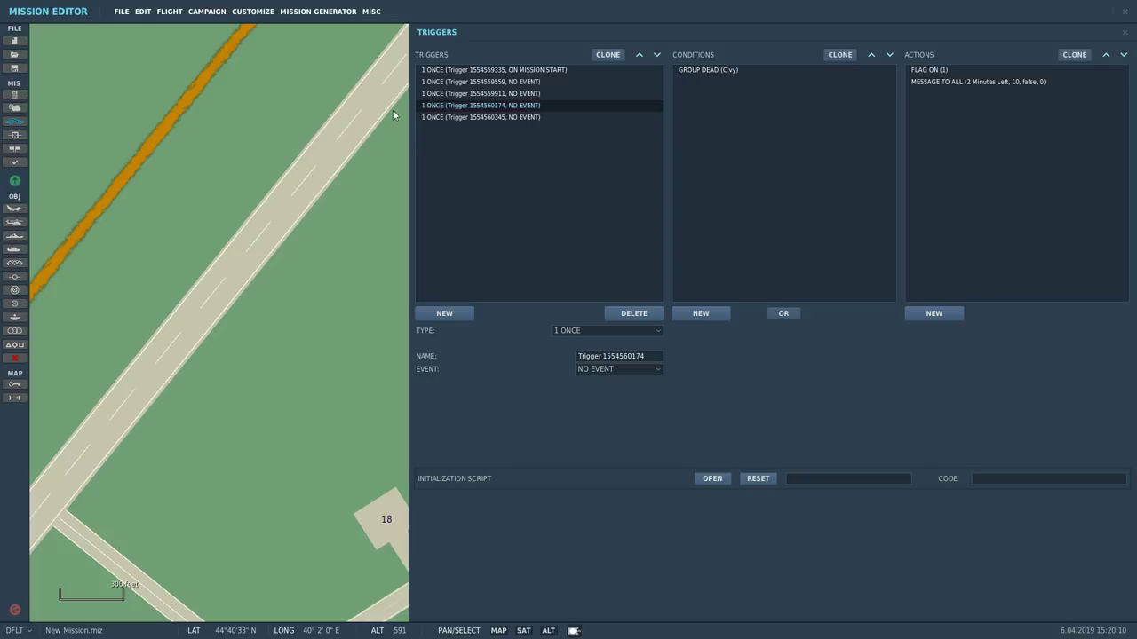
click(443, 117)
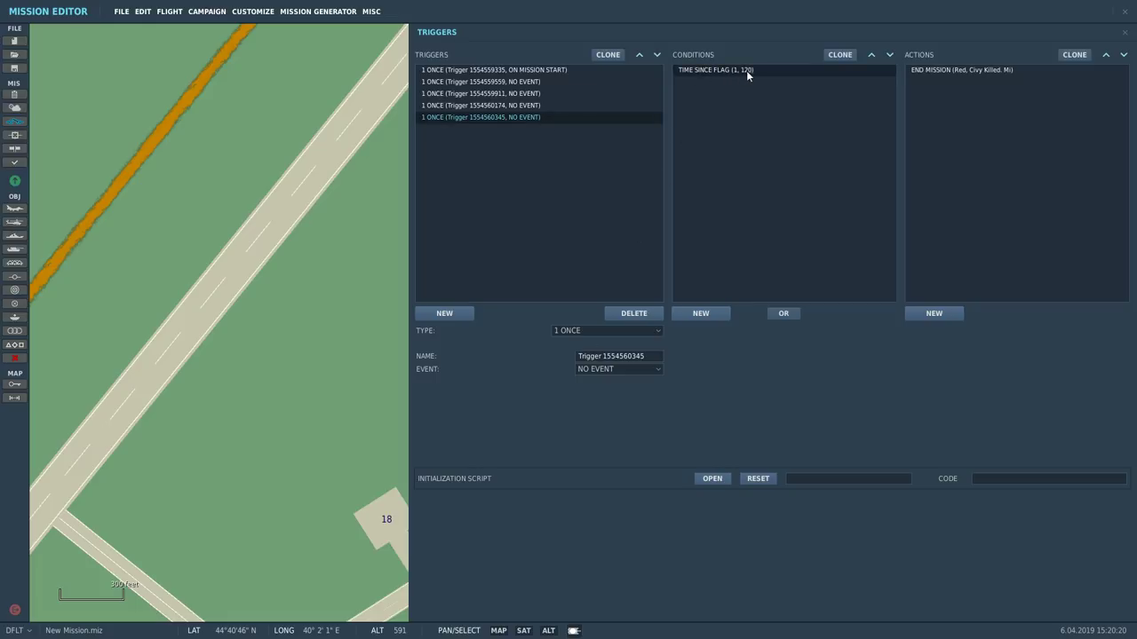
click(936, 71)
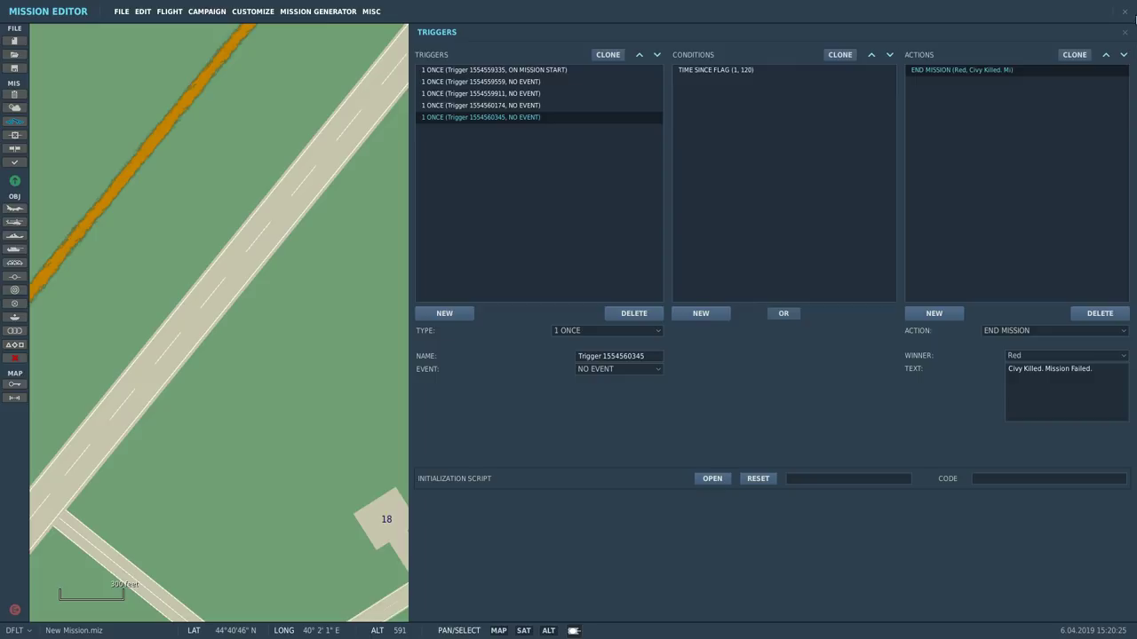
click(1125, 32)
- Examine the client F-15C, the Bad Guys Trigger zone, the late-activated F/A-18C group and the M109 Paladin artillery group on the map
scroll(548, 319, down, 3)
scroll(547, 320, down, 6)
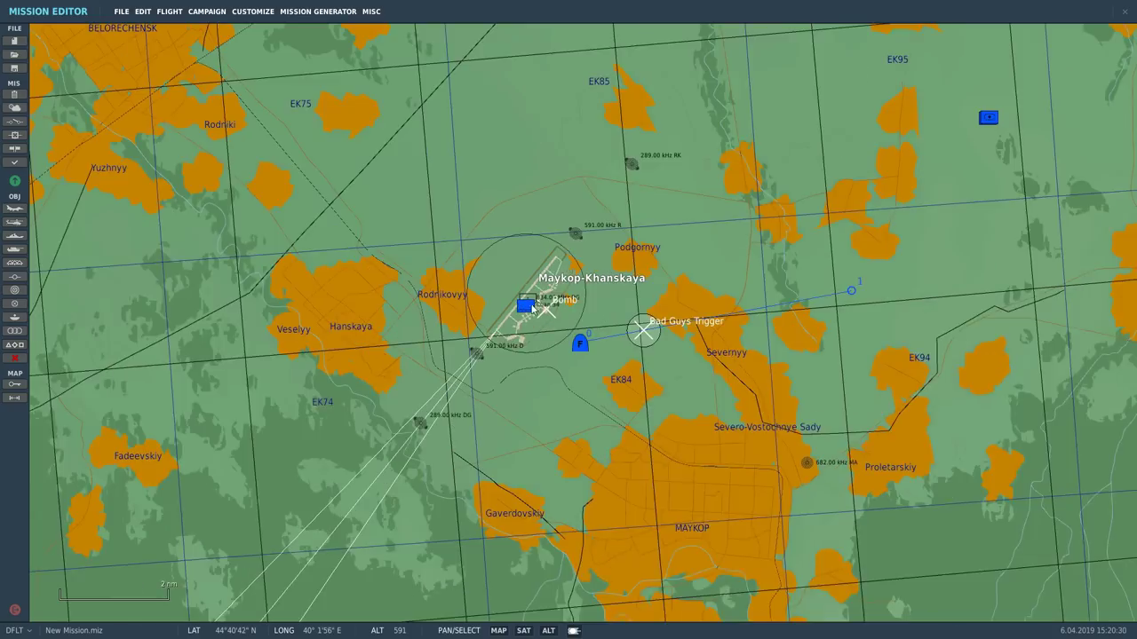
click(581, 345)
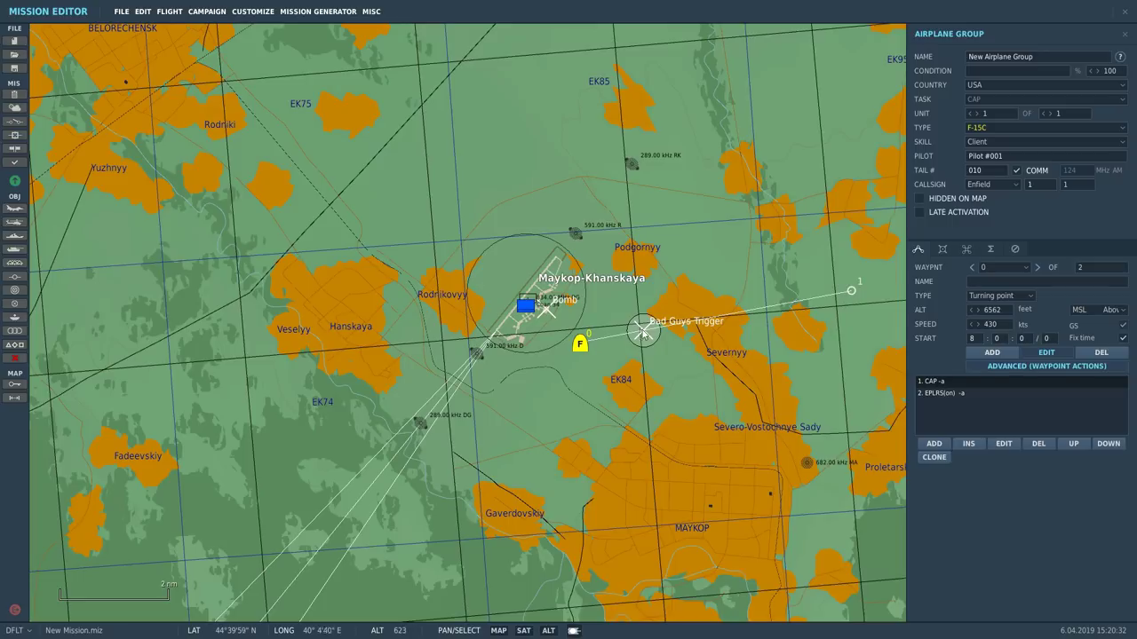
click(633, 331)
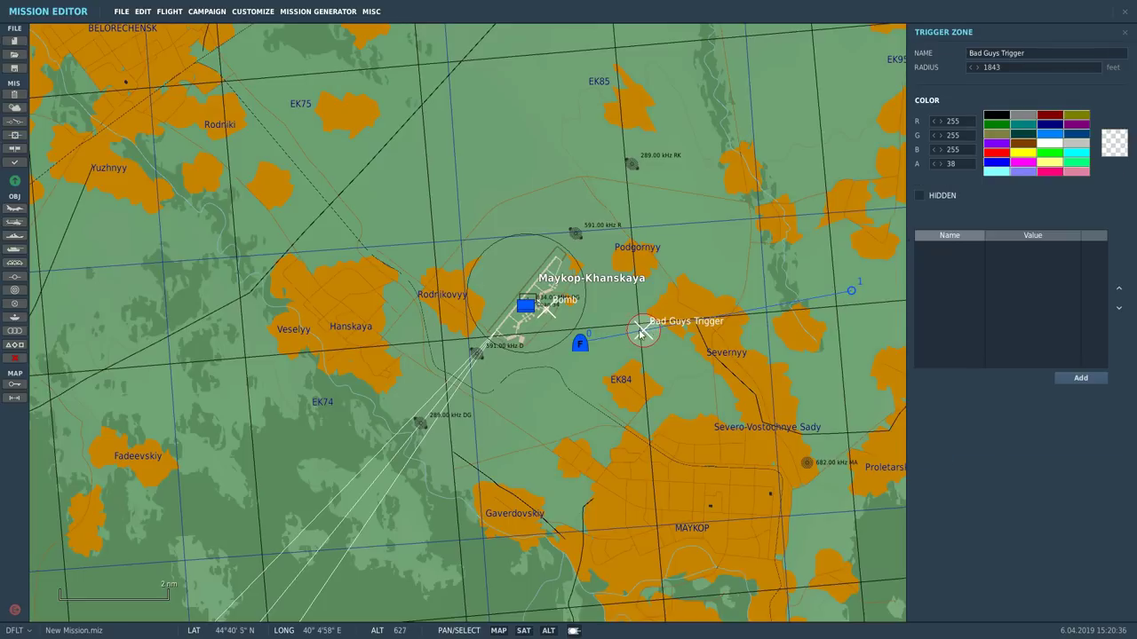
scroll(646, 329, down, 3)
scroll(838, 200, up, 2)
scroll(679, 244, down, 2)
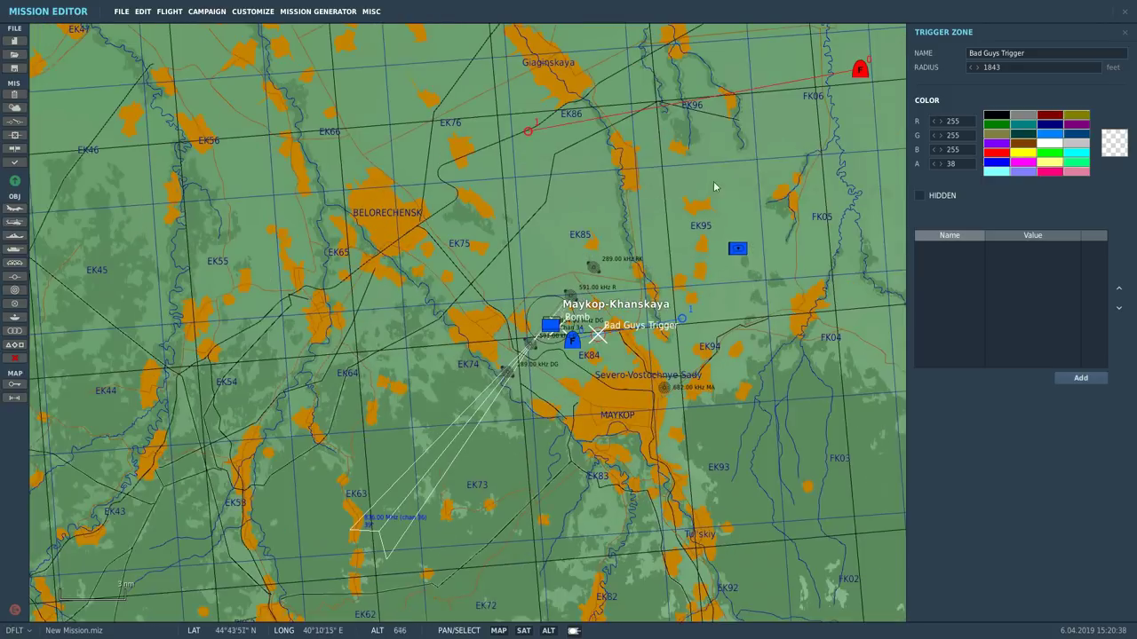
click(859, 71)
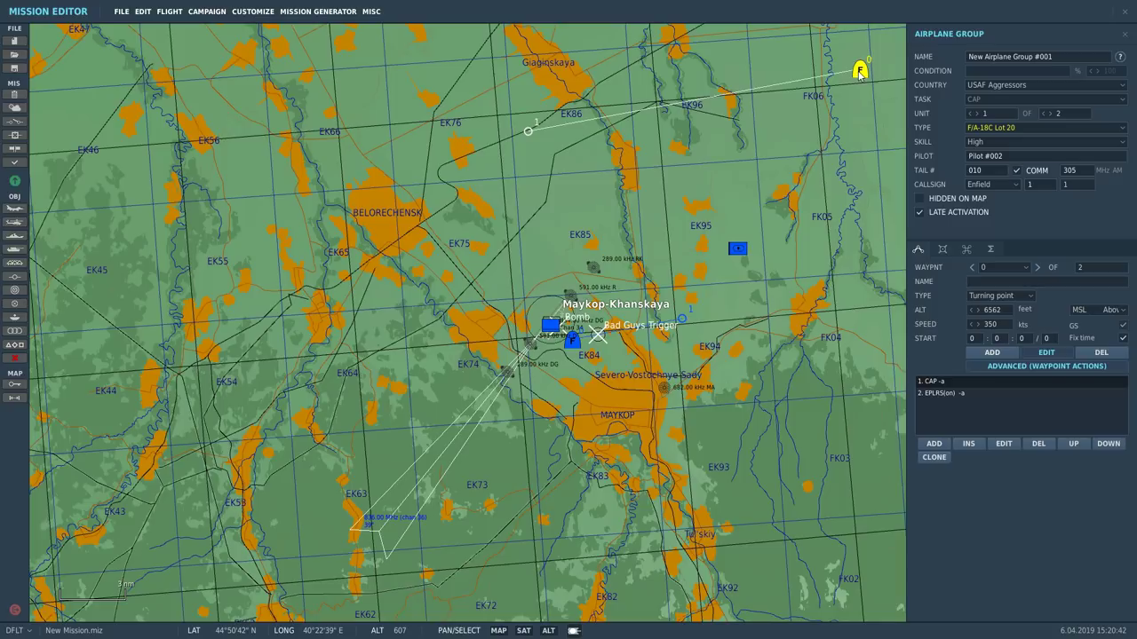
scroll(734, 258, up, 8)
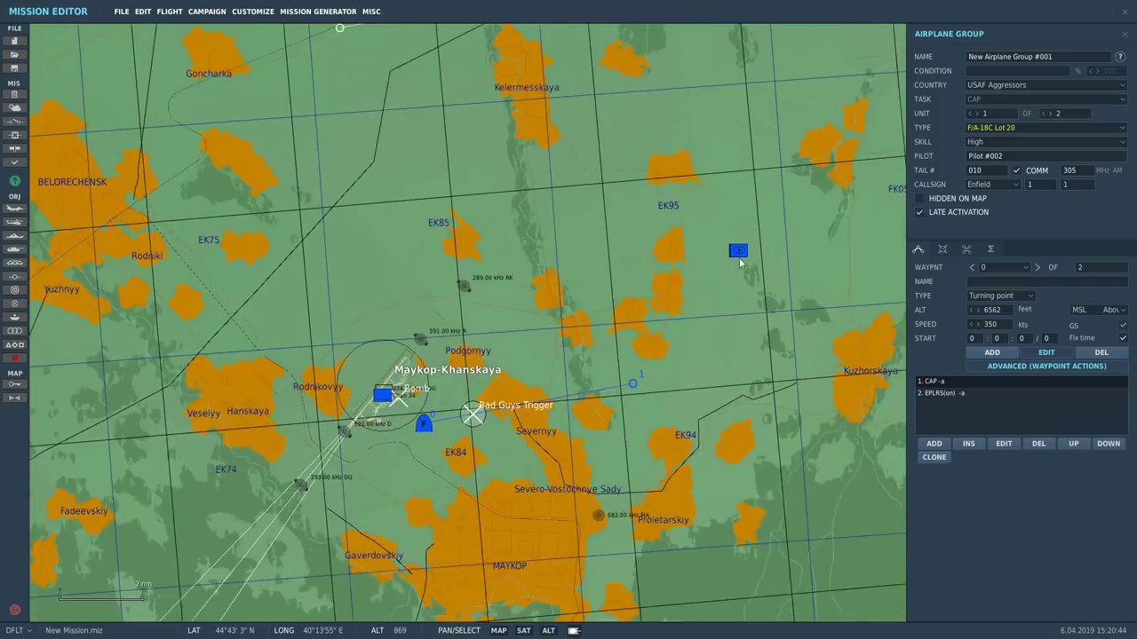
click(677, 211)
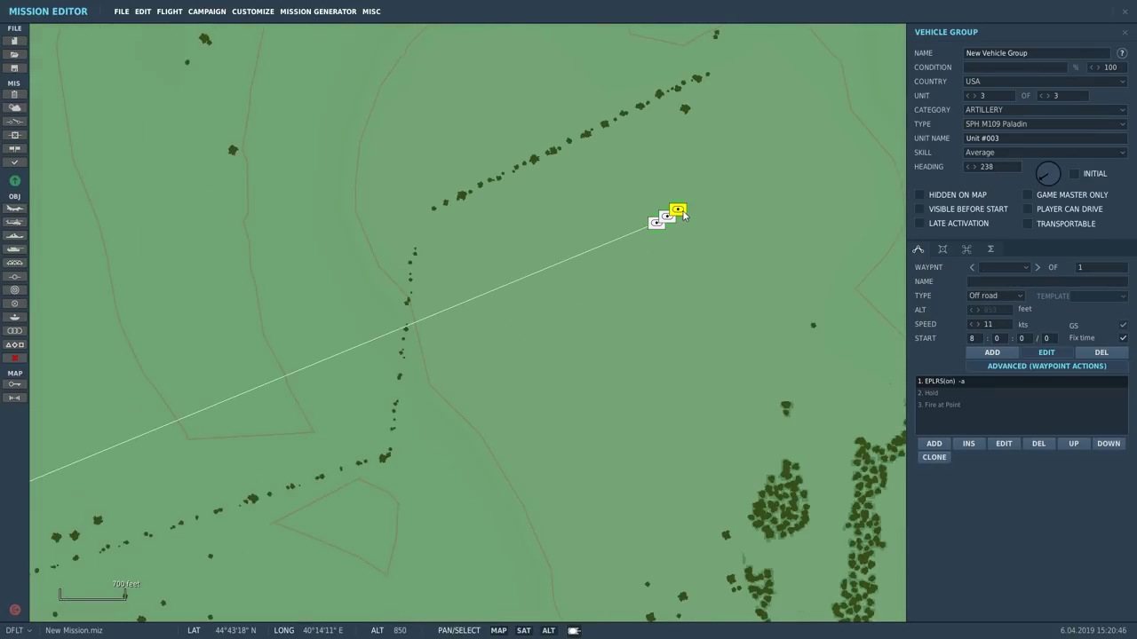
scroll(825, 263, down, 8)
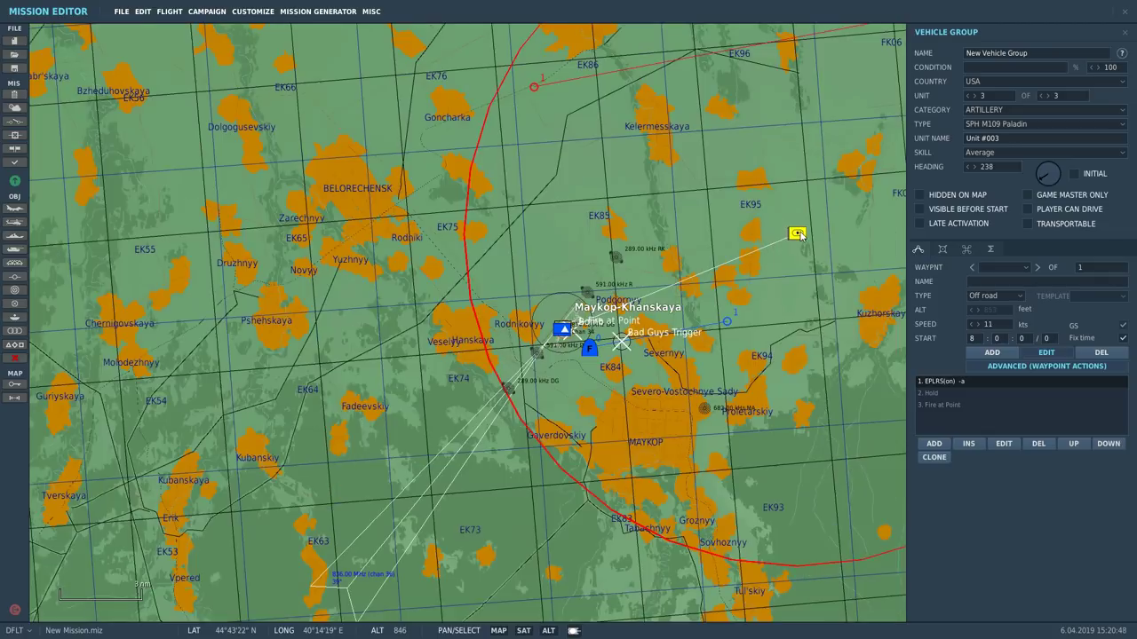
- Move the Civy vehicle beside the artillery group's Fire at Point target, close to parking spot 22
scroll(533, 364, up, 10)
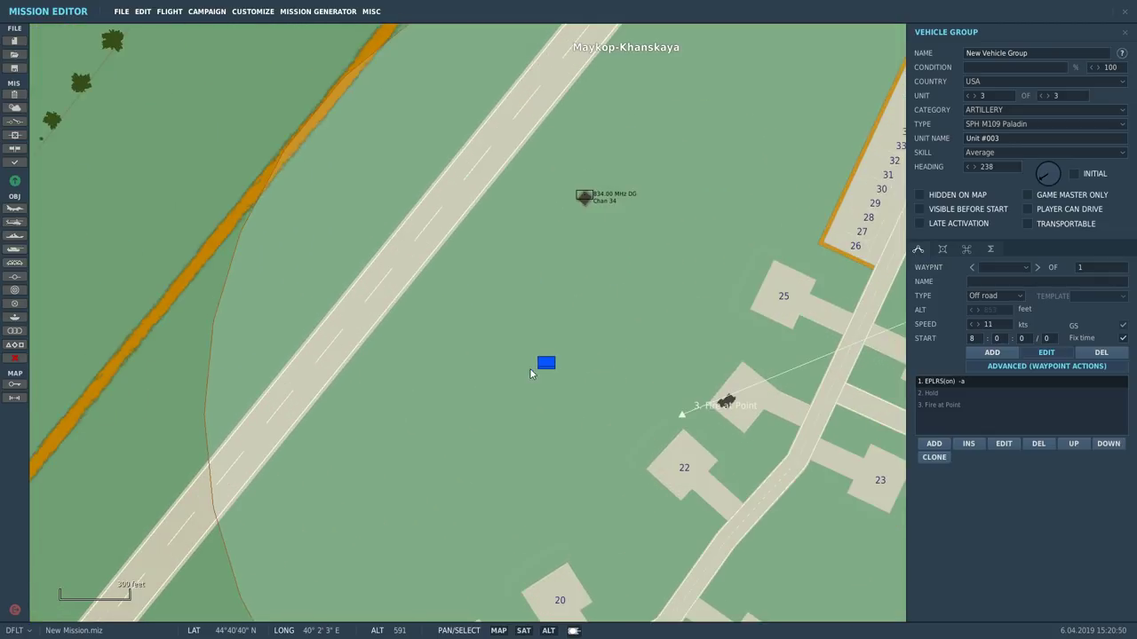
click(545, 364)
drag(544, 363, 655, 415)
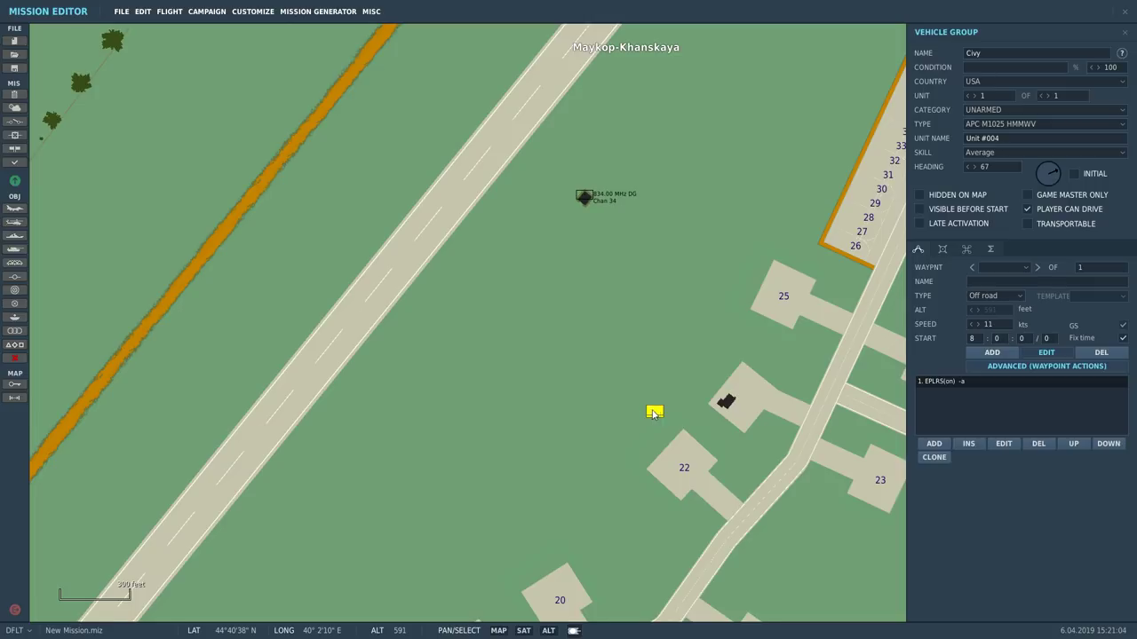
- Edit the M109 Paladin artillery group's Fire at Point task and set its zone radius to 300 feet
scroll(655, 413, down, 10)
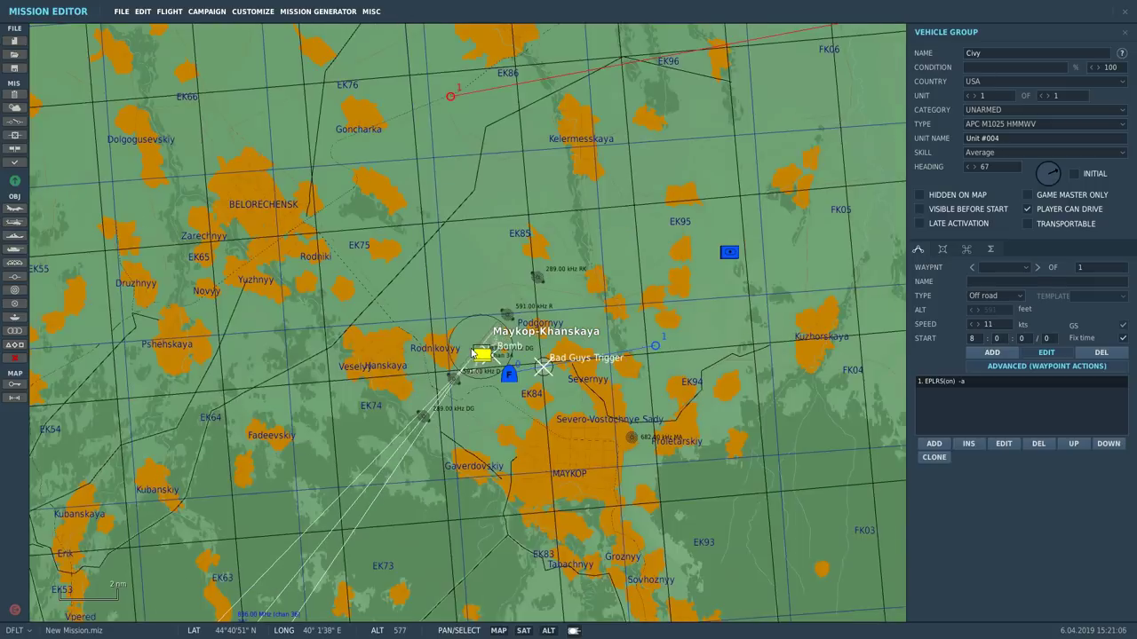
scroll(471, 352, down, 1)
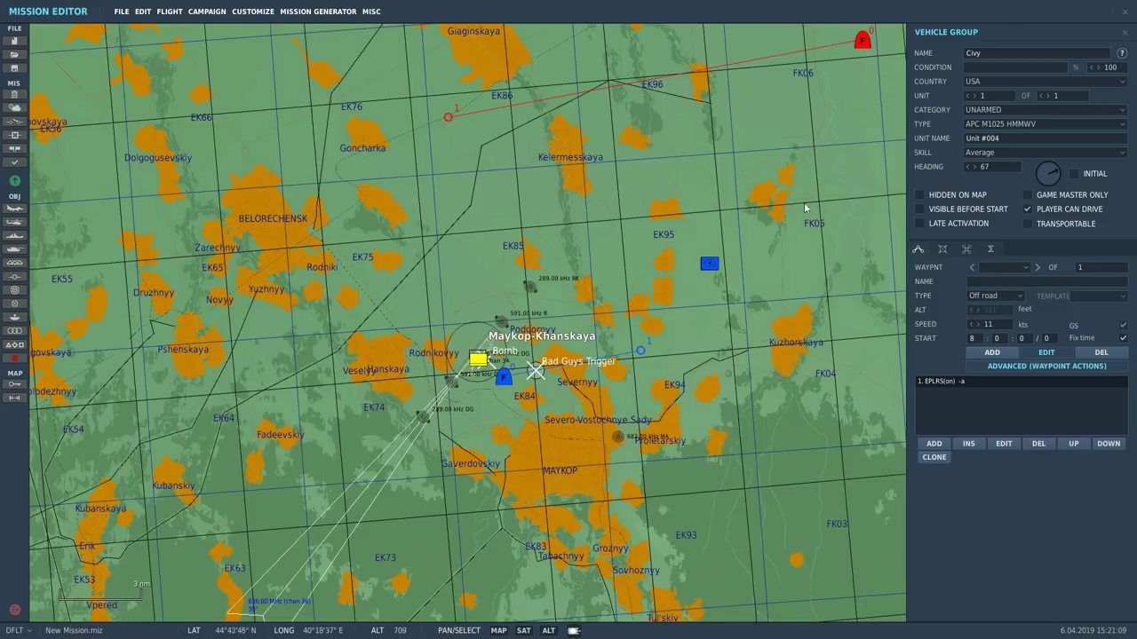
click(712, 264)
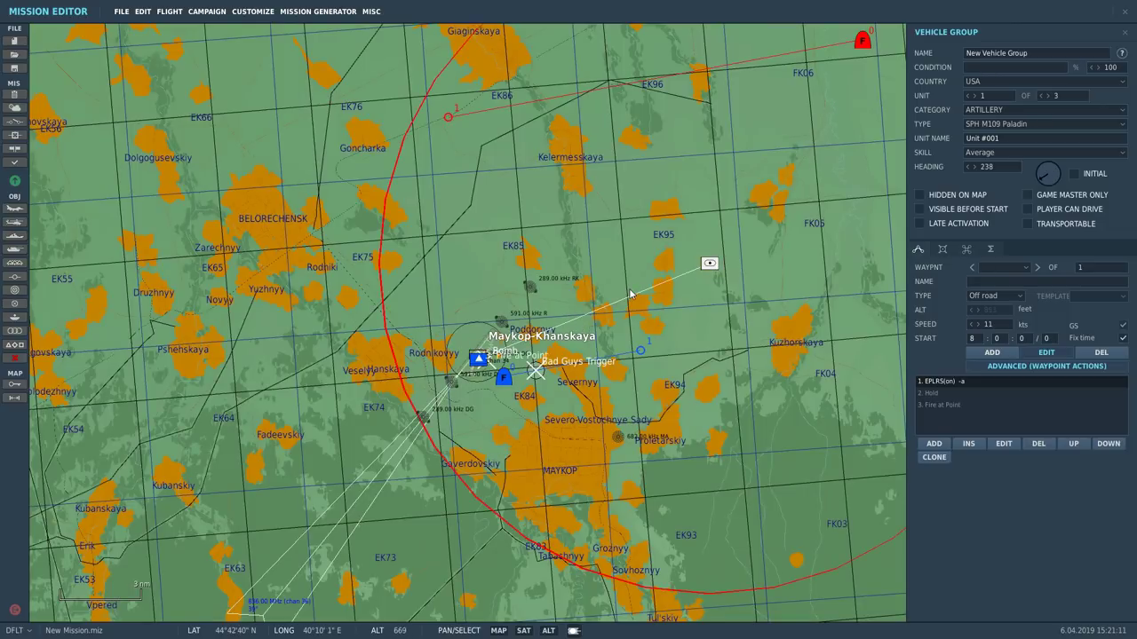
click(483, 418)
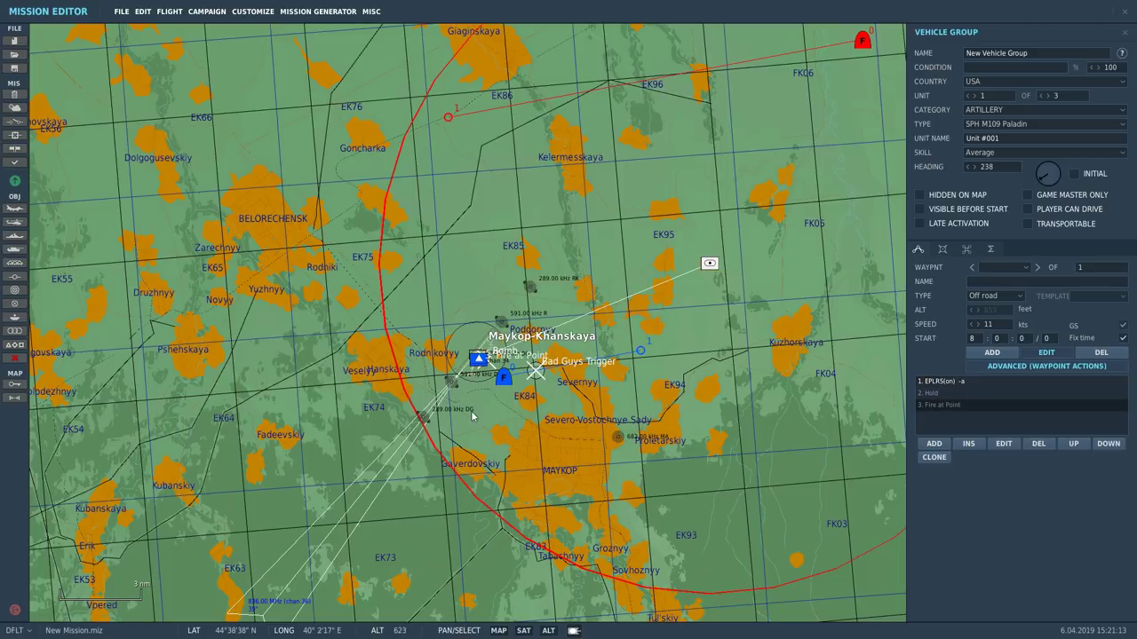
scroll(483, 419, up, 6)
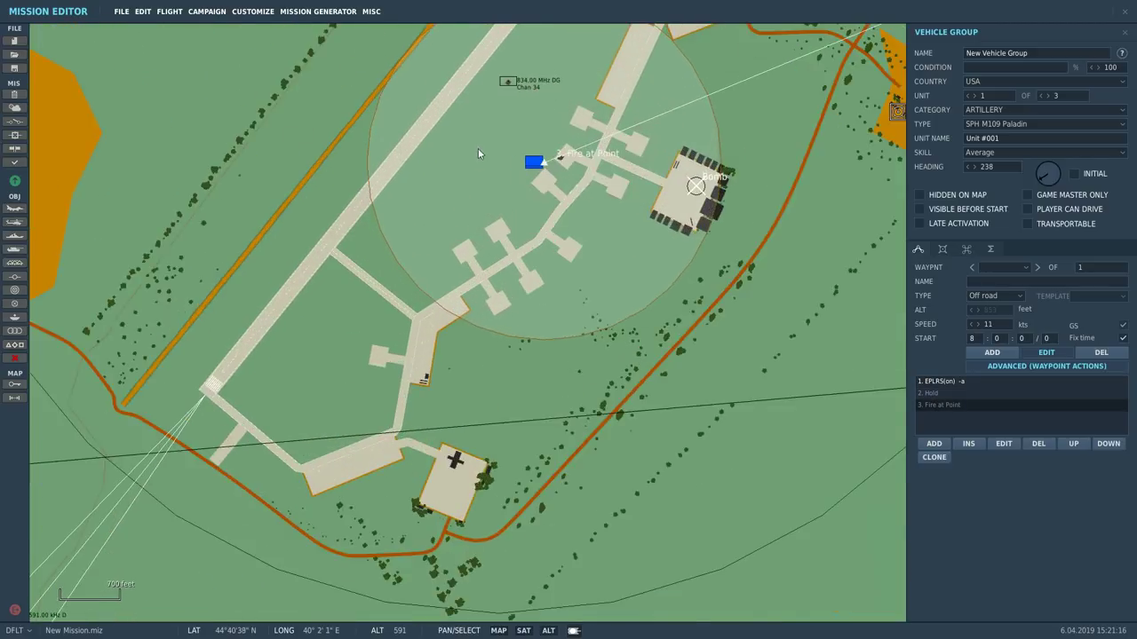
scroll(484, 151, up, 2)
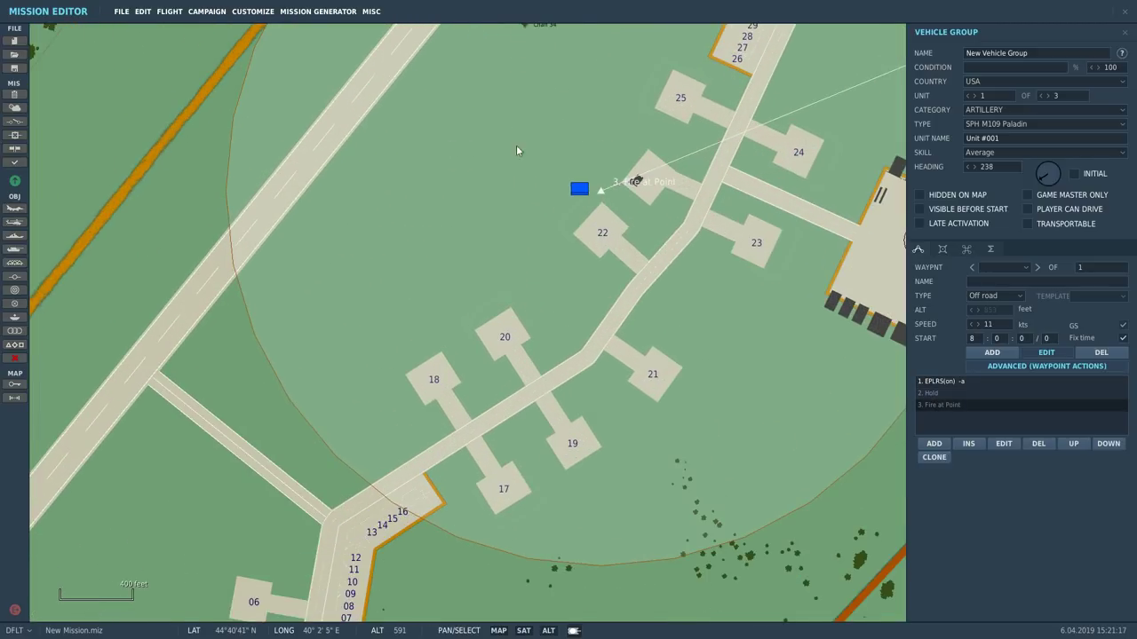
double_click(952, 405)
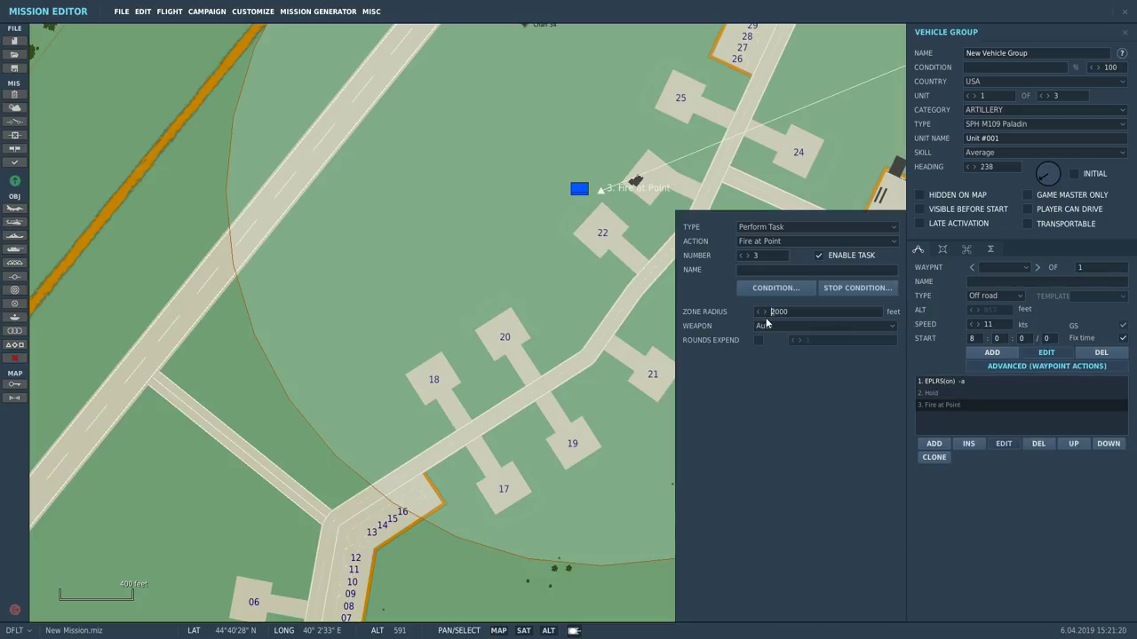
key(Delete)
text(1)
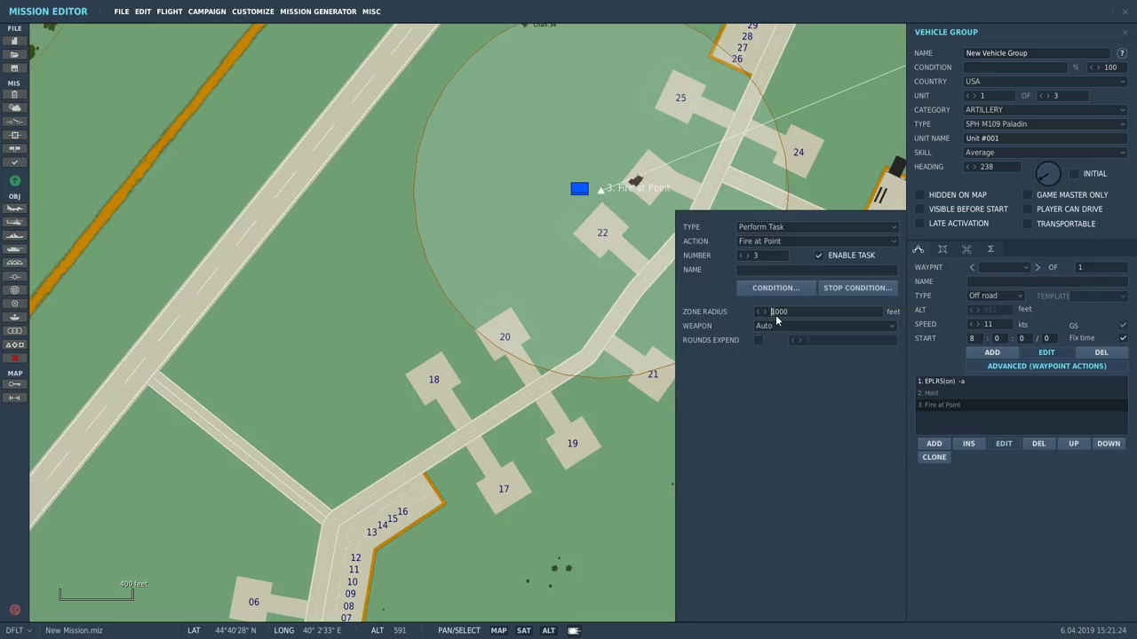
key(Delete)
text(3)
key(Delete)
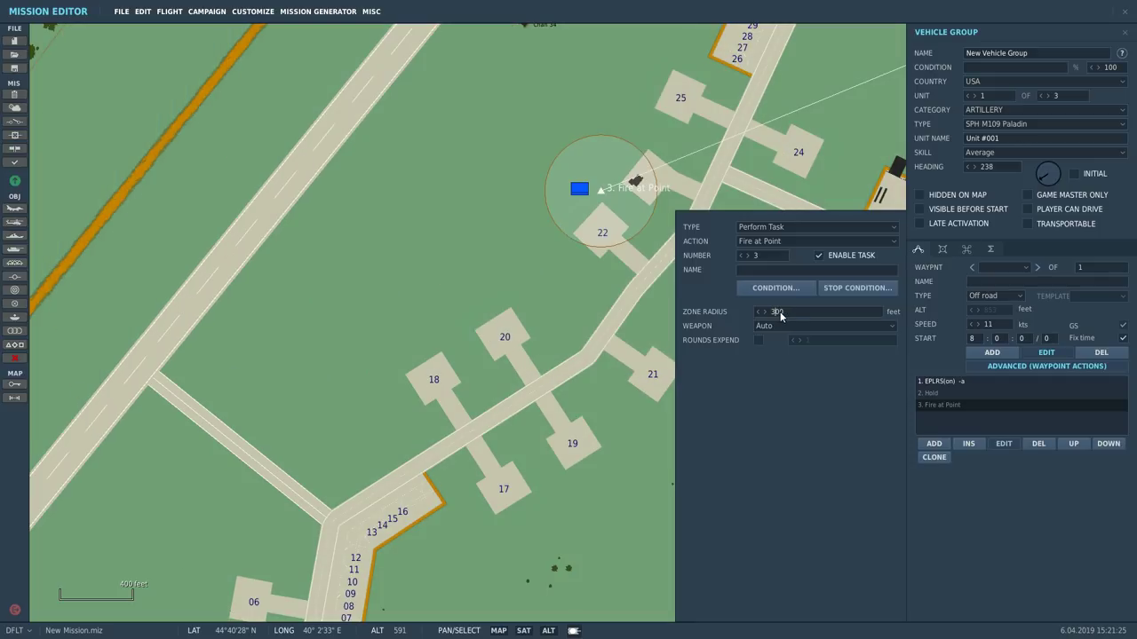
- Reduce the Fire at Point zone radius to 30 feet and move its target point onto the Civy vehicle
scroll(604, 194, up, 5)
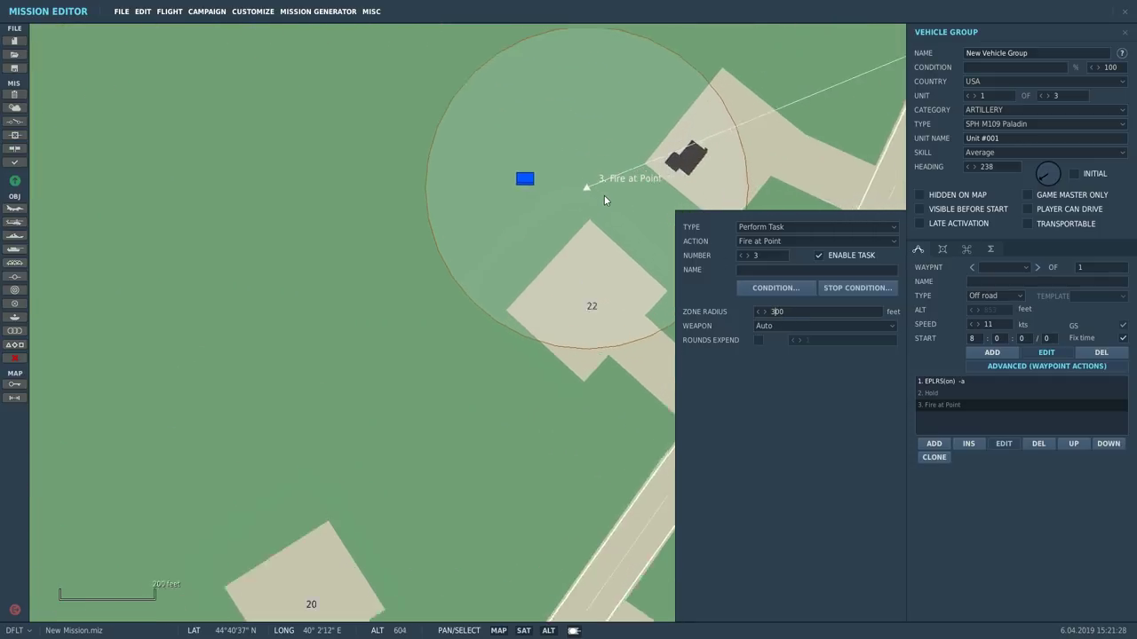
key(Delete)
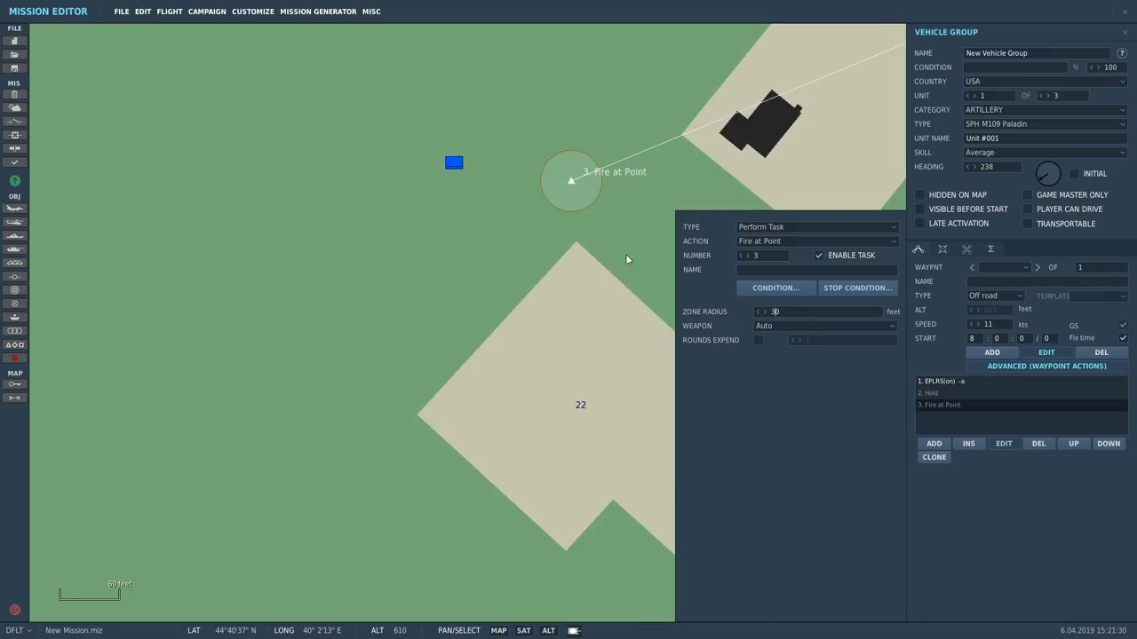
drag(575, 183, 453, 163)
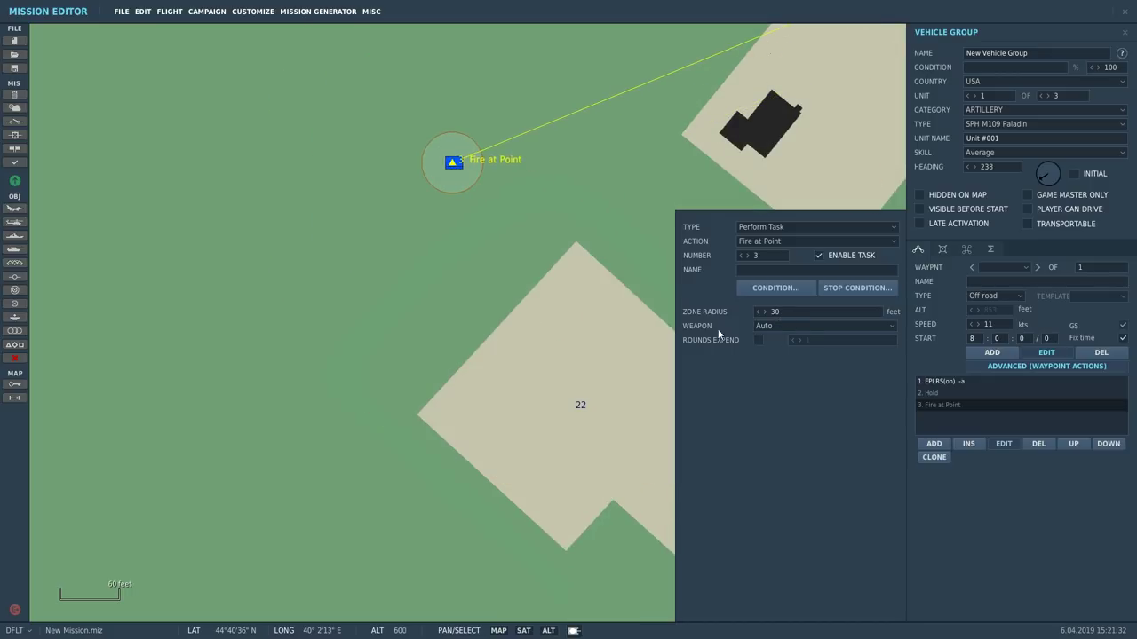